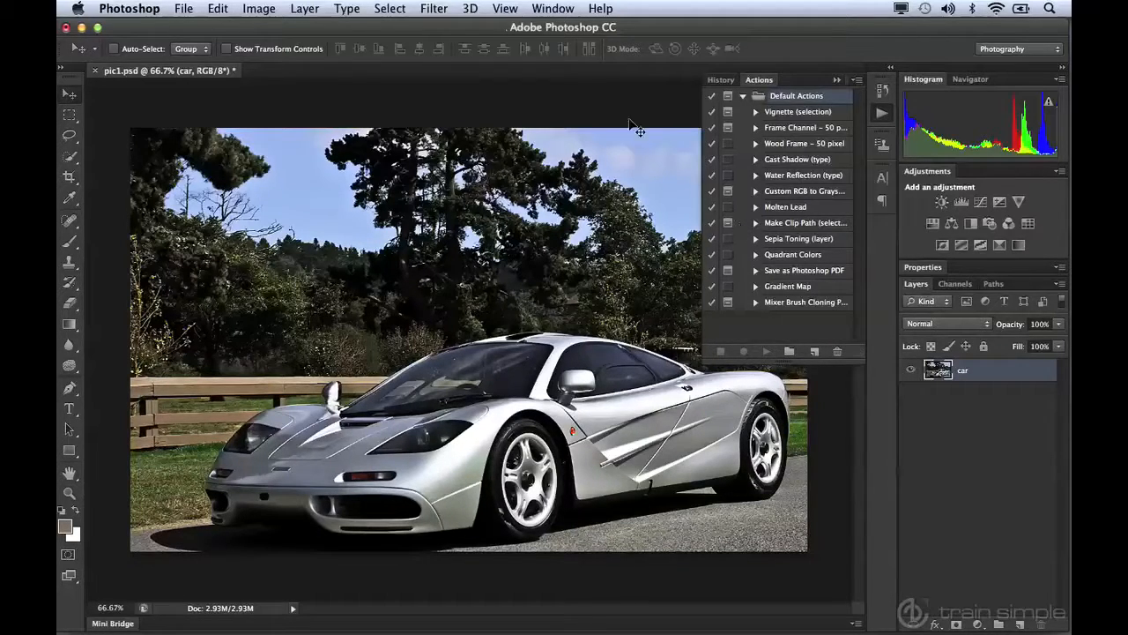
# Step: Collapse the Default Actions set in the list of actions
pyautogui.click(553, 9)
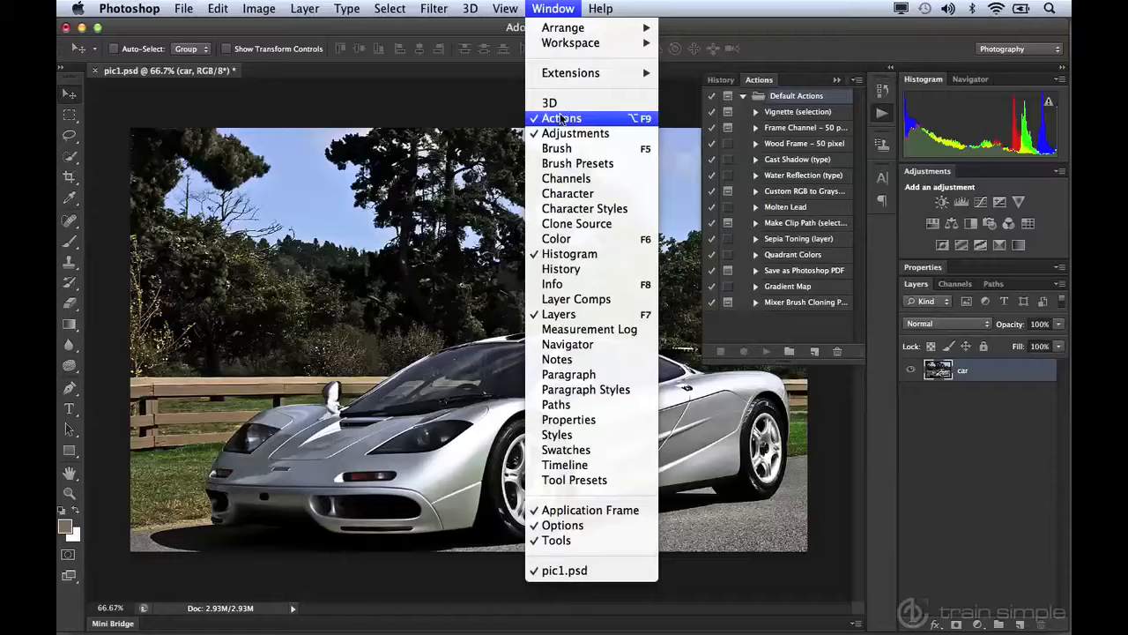
pyautogui.click(483, 119)
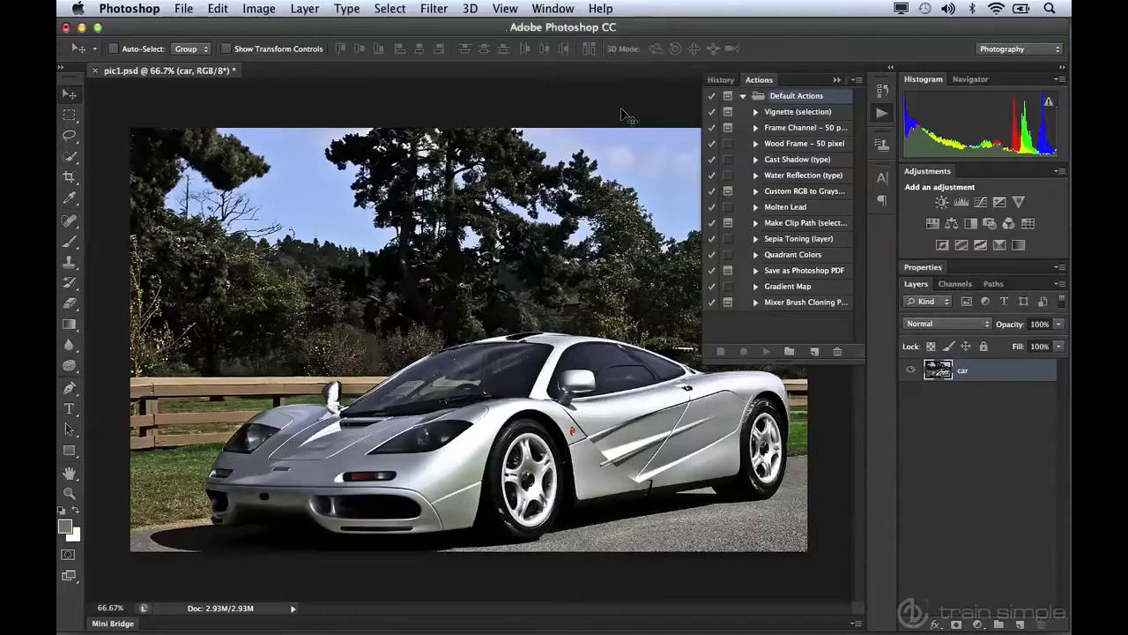
pyautogui.click(780, 132)
pyautogui.click(743, 96)
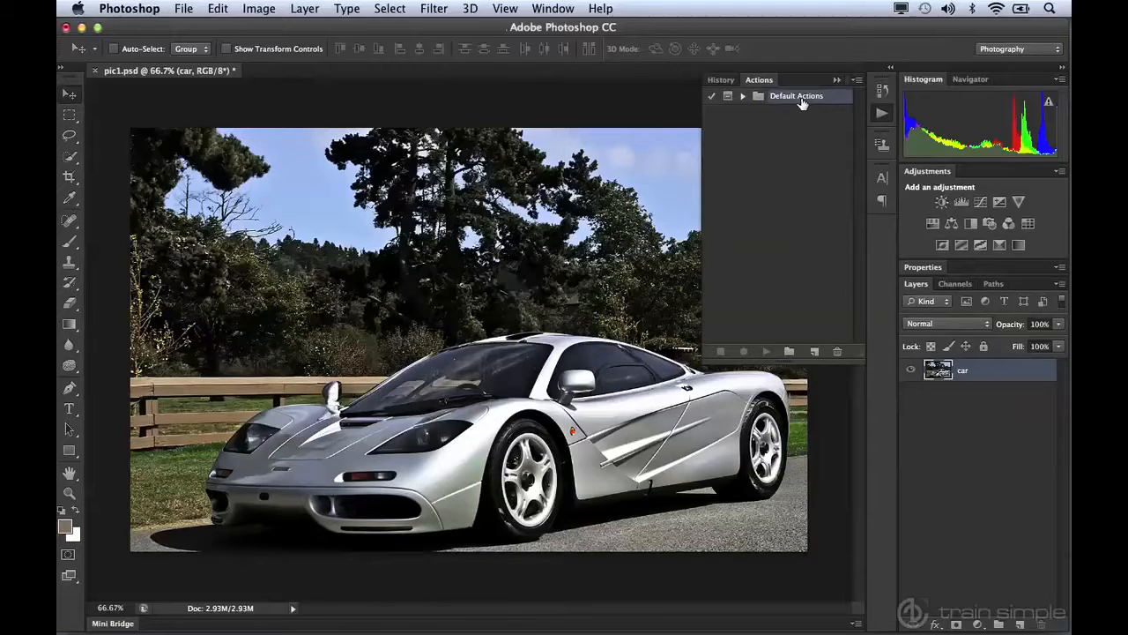
# Step: Create a new action set named with the owner's first name followed by "actions"
pyautogui.click(789, 353)
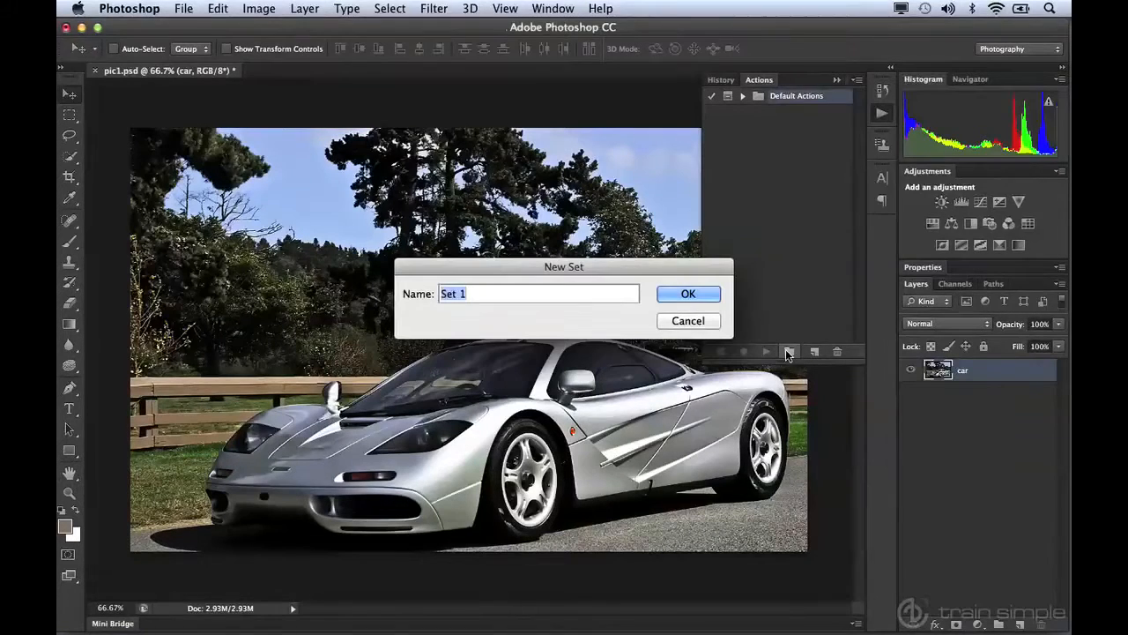
pyautogui.write('Matt')
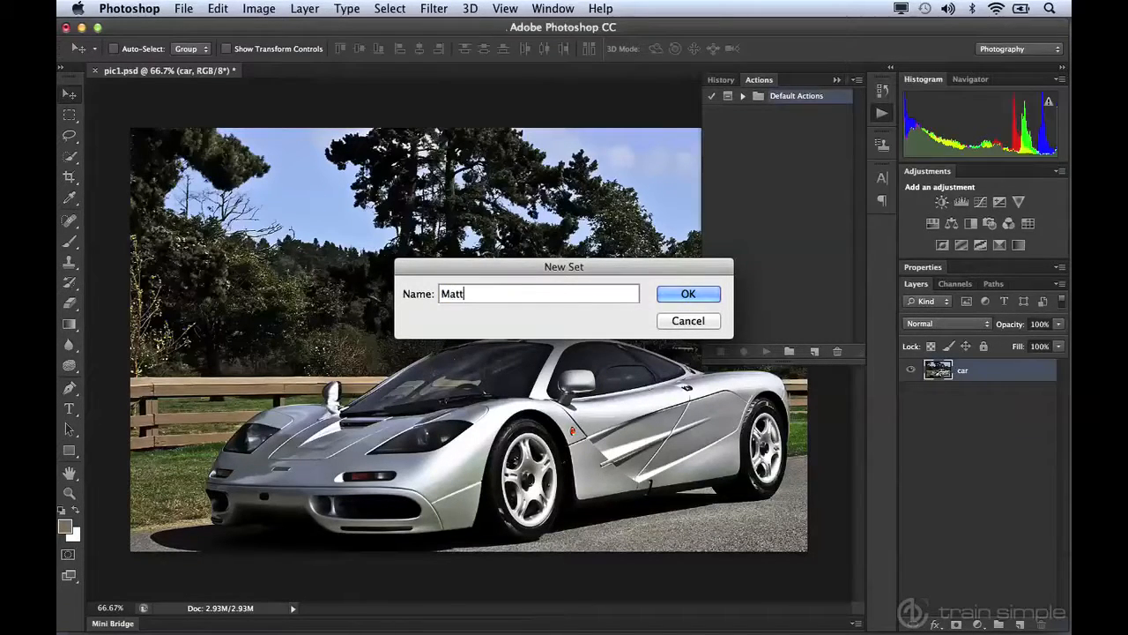
pyautogui.write("'s actions")
pyautogui.click(686, 294)
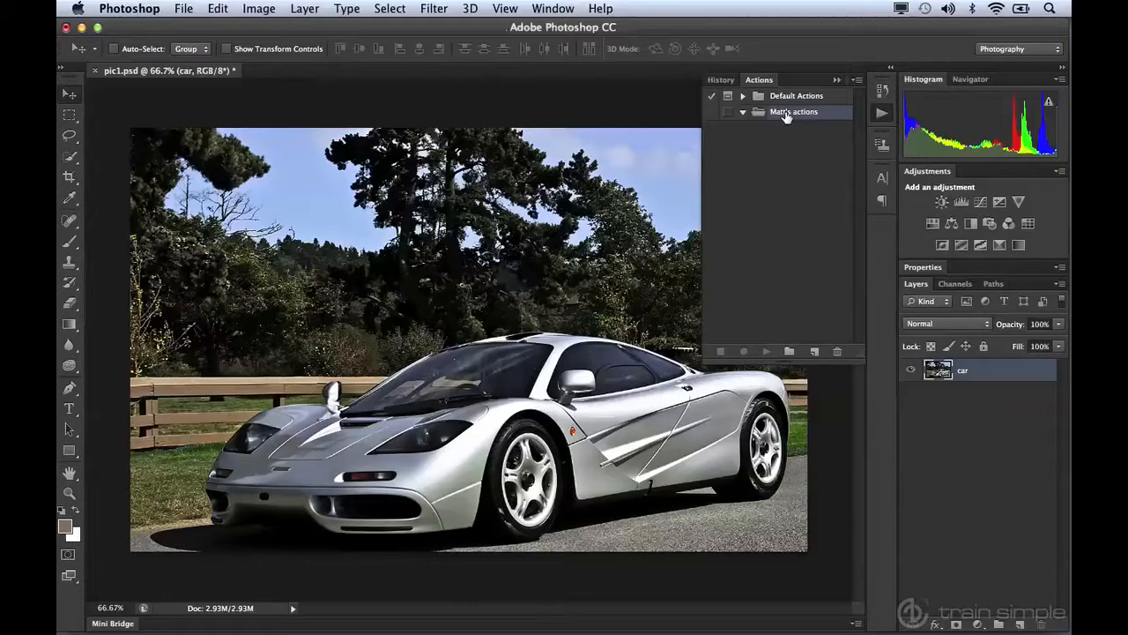
# Step: Create an action named BW in the new set, without a function key or color, and start recording it
pyautogui.click(815, 352)
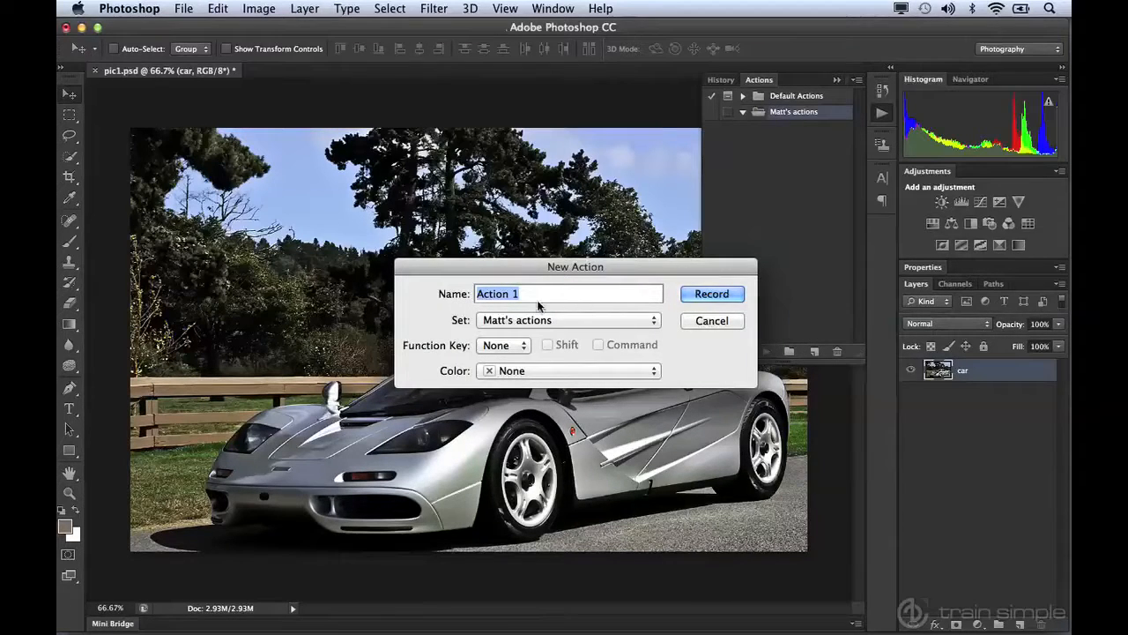
pyautogui.write('BW')
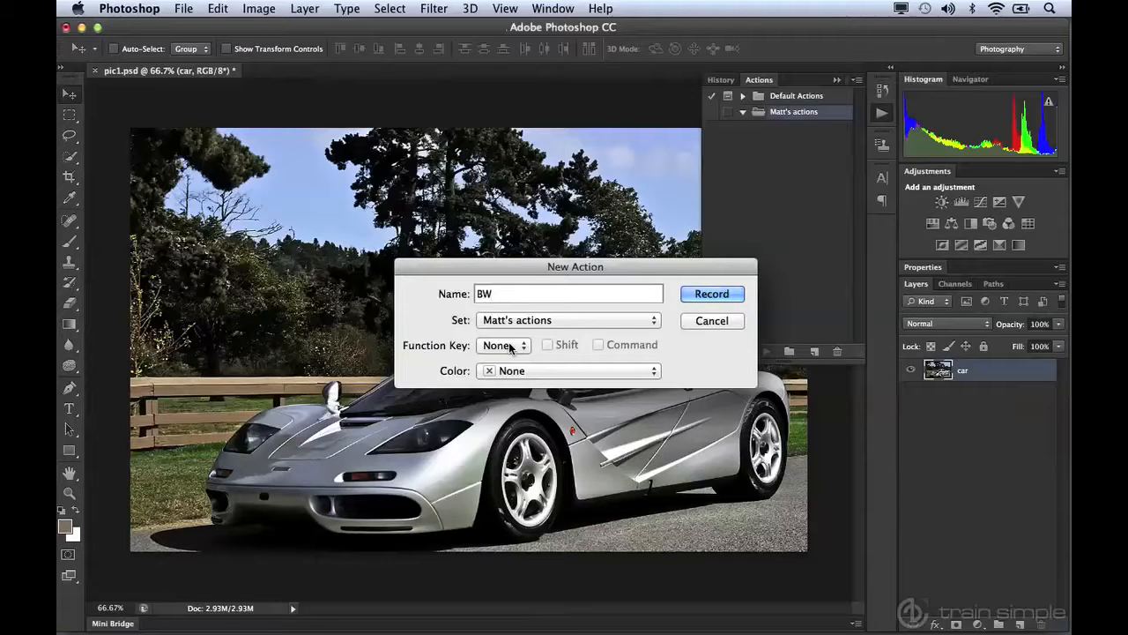
pyautogui.click(711, 294)
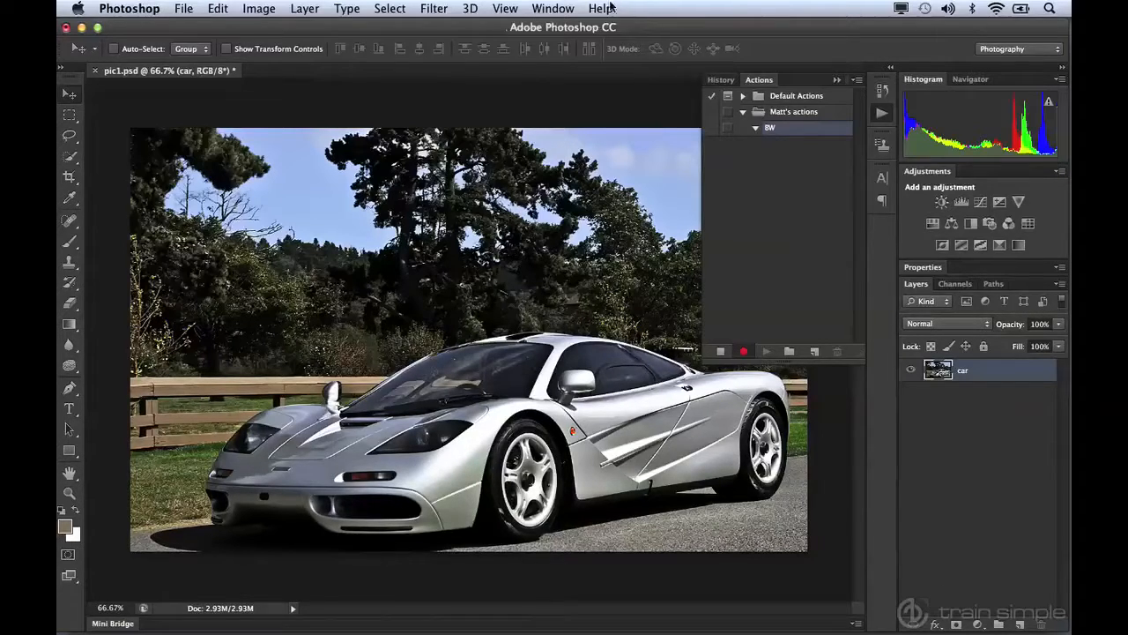
pyautogui.click(555, 8)
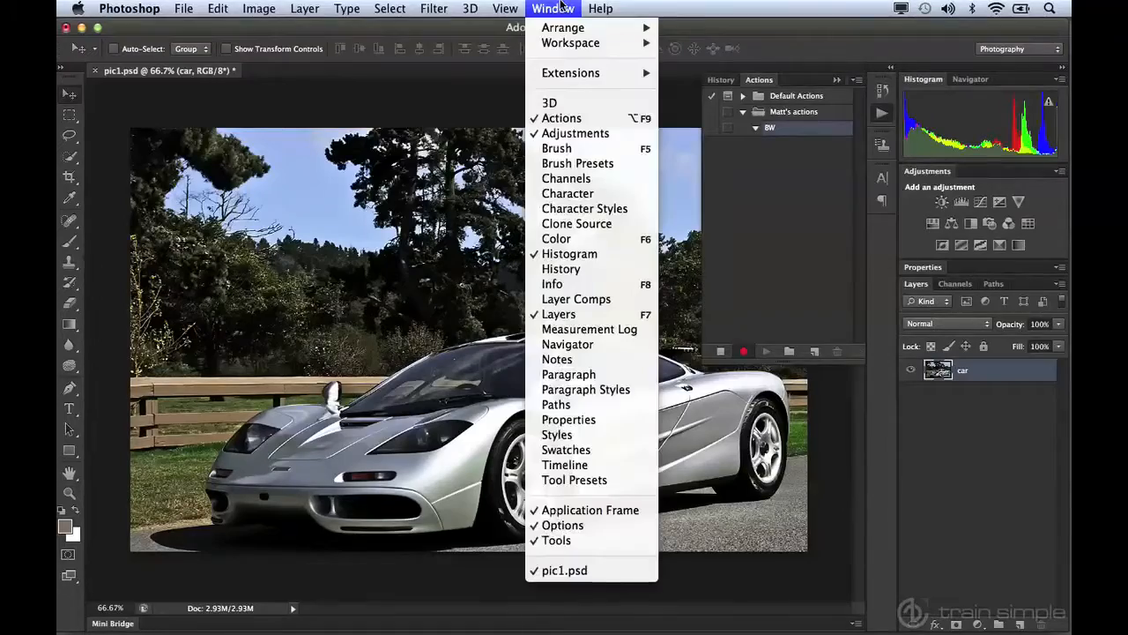
pyautogui.click(602, 359)
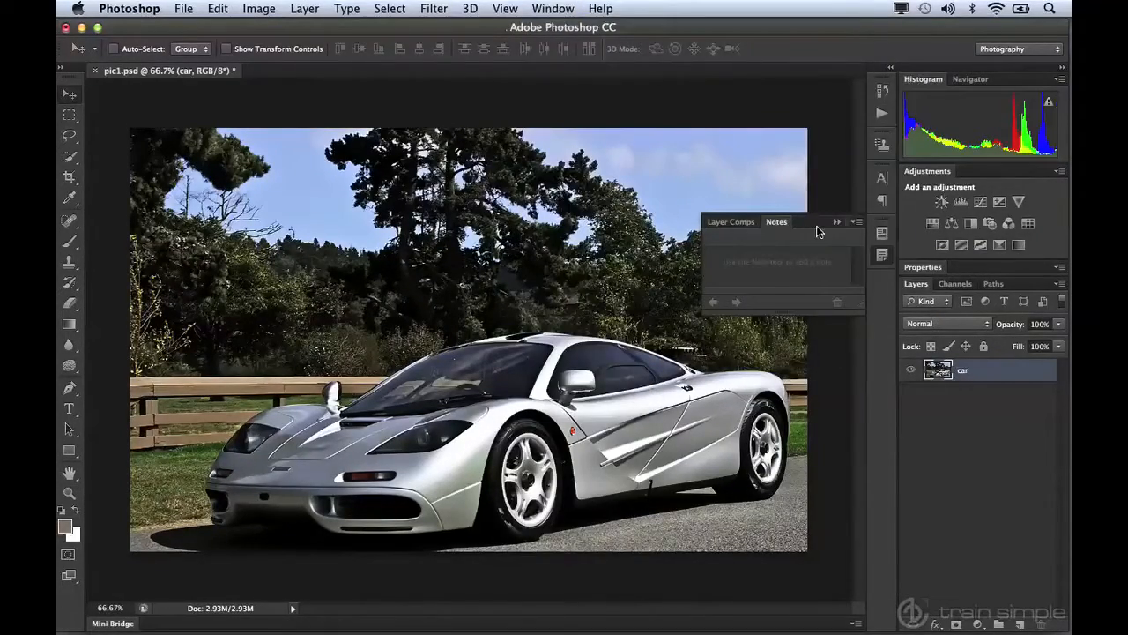
pyautogui.click(882, 254)
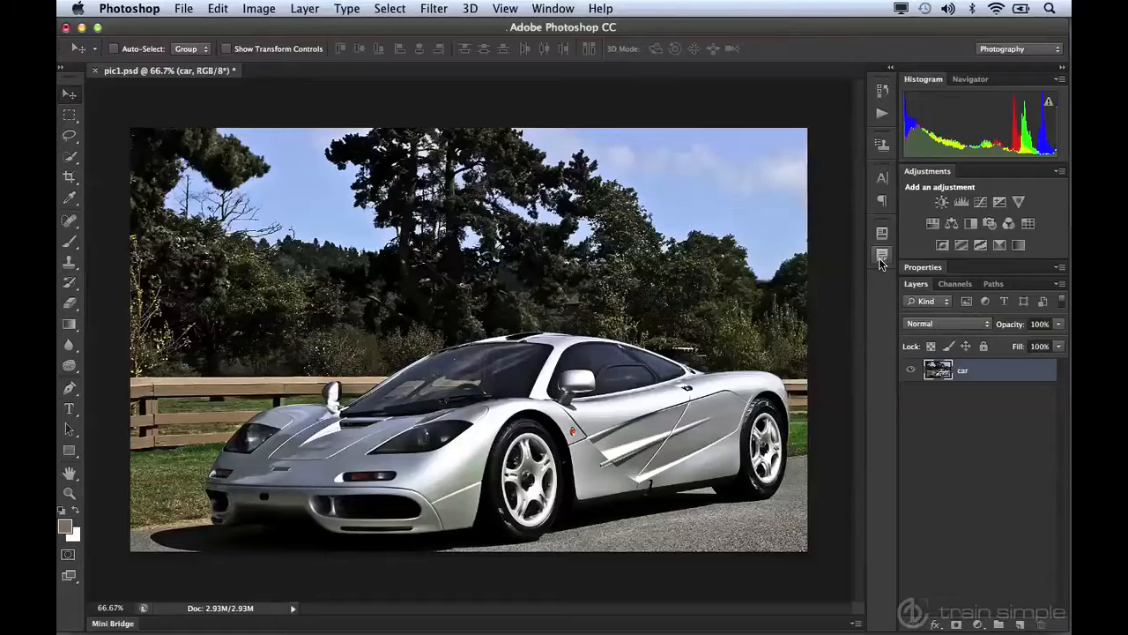
pyautogui.click(883, 115)
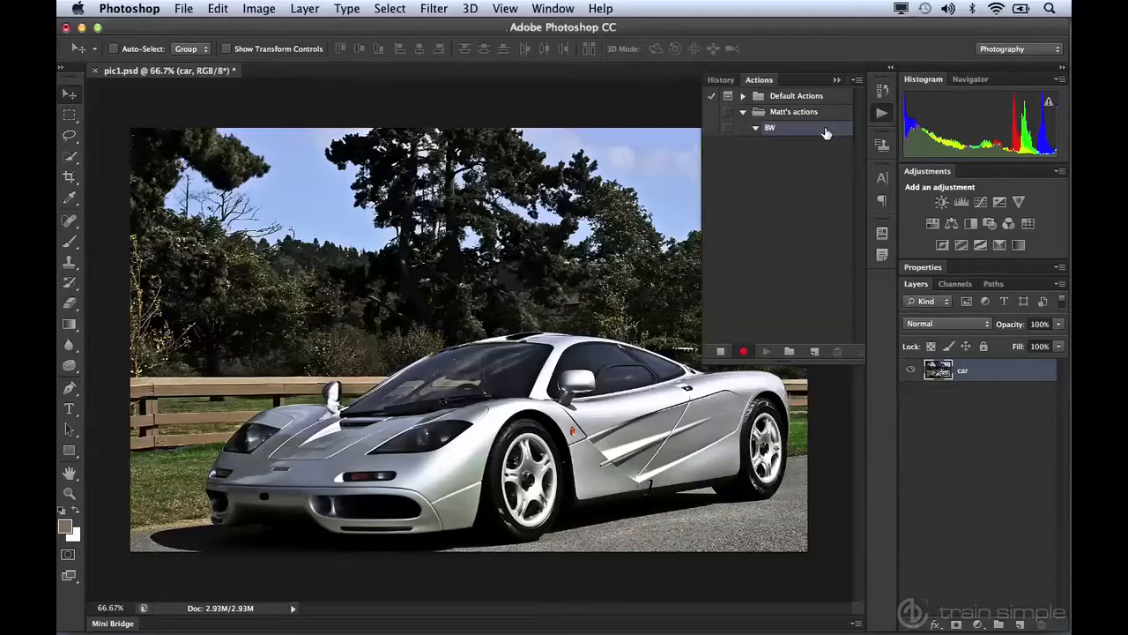
# Step: Add a Black & White adjustment layer above the car layer and apply the Infrared preset
pyautogui.click(968, 220)
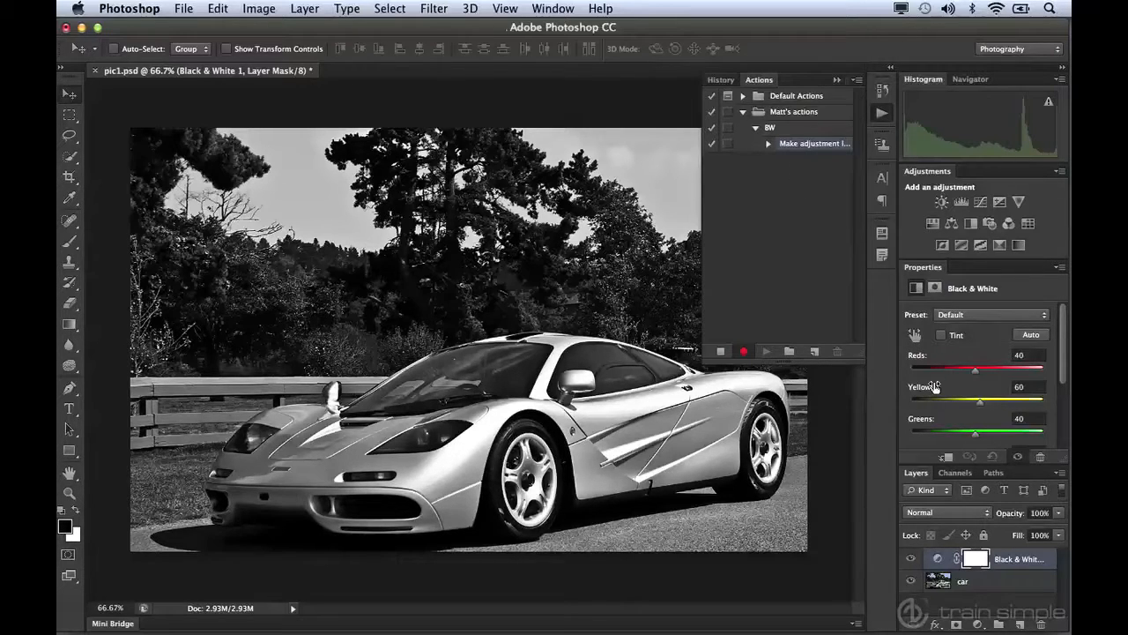
pyautogui.click(991, 315)
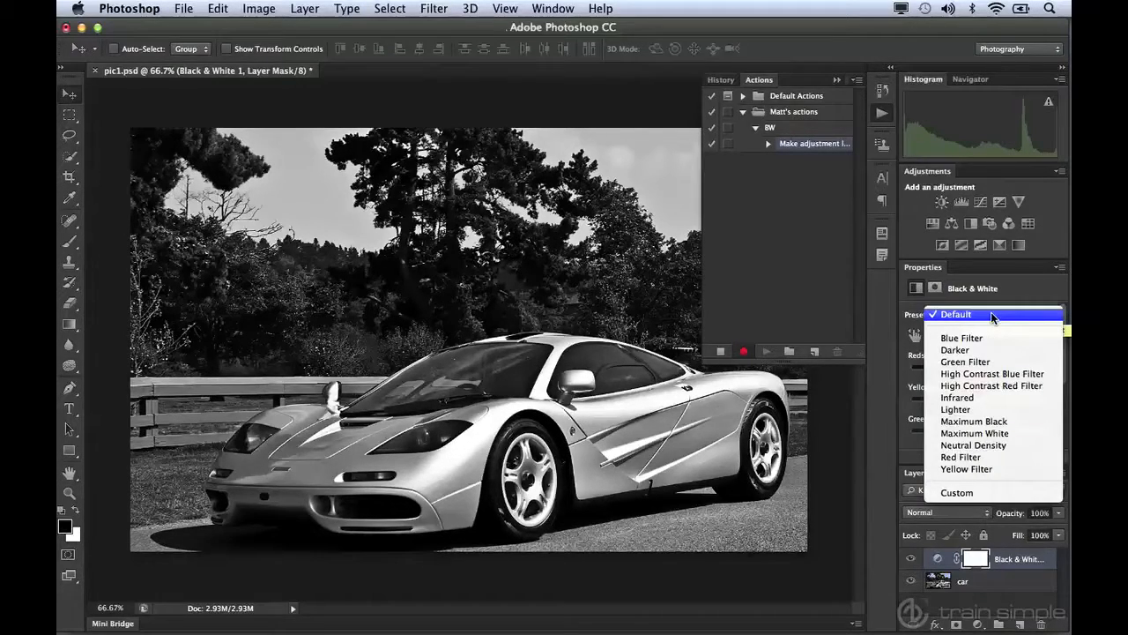
pyautogui.click(980, 399)
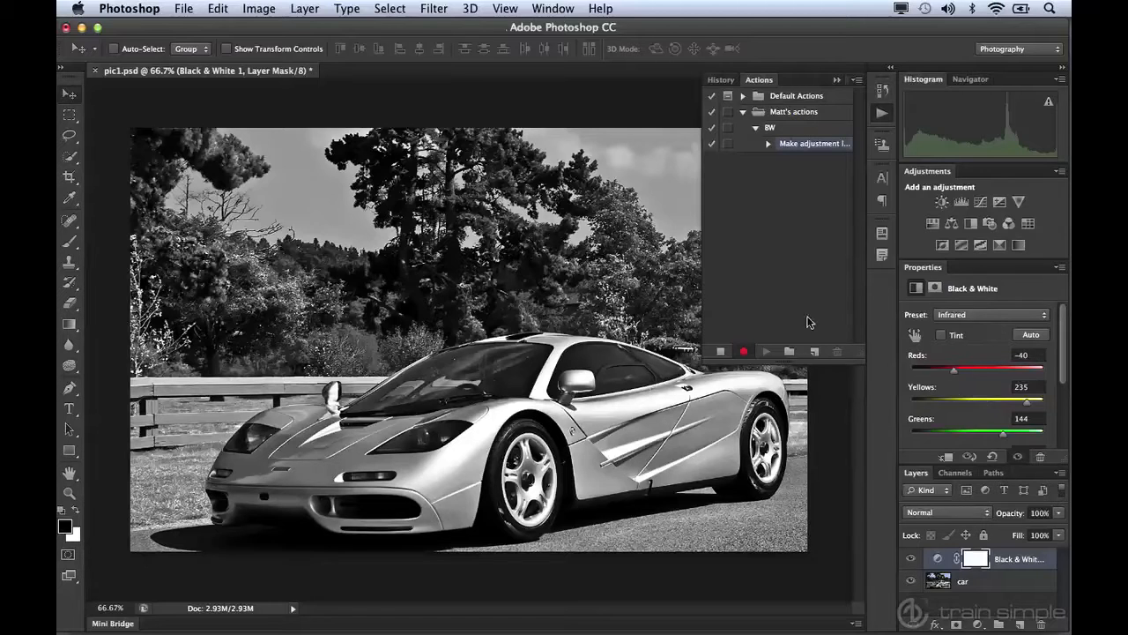
# Step: Convert the car layer into a smart object for smart filters
pyautogui.click(435, 11)
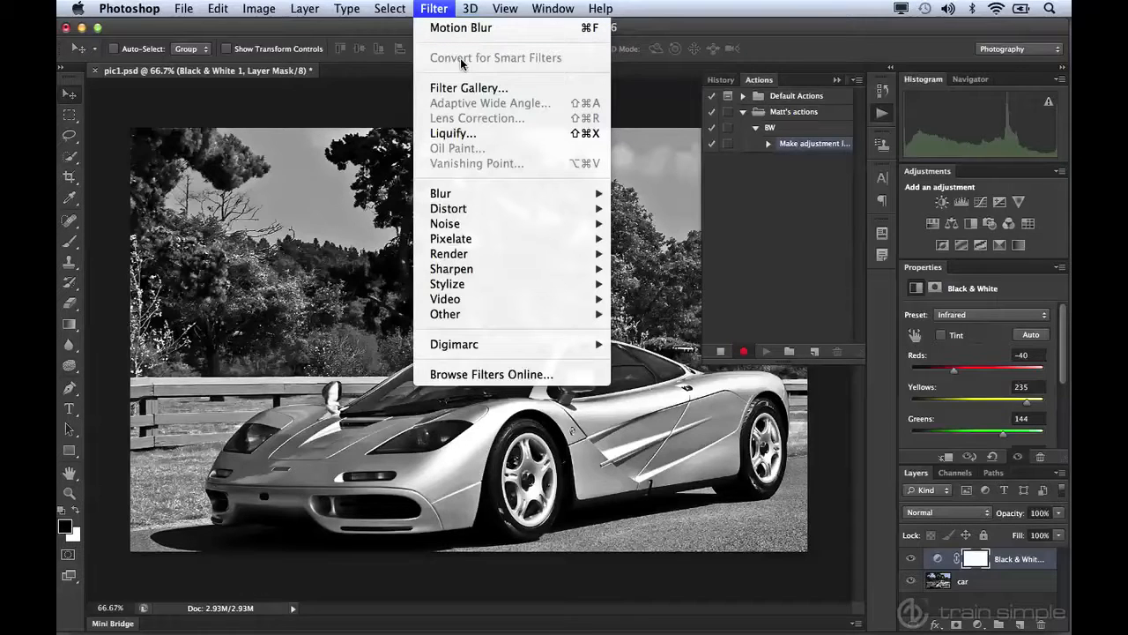
pyautogui.click(439, 6)
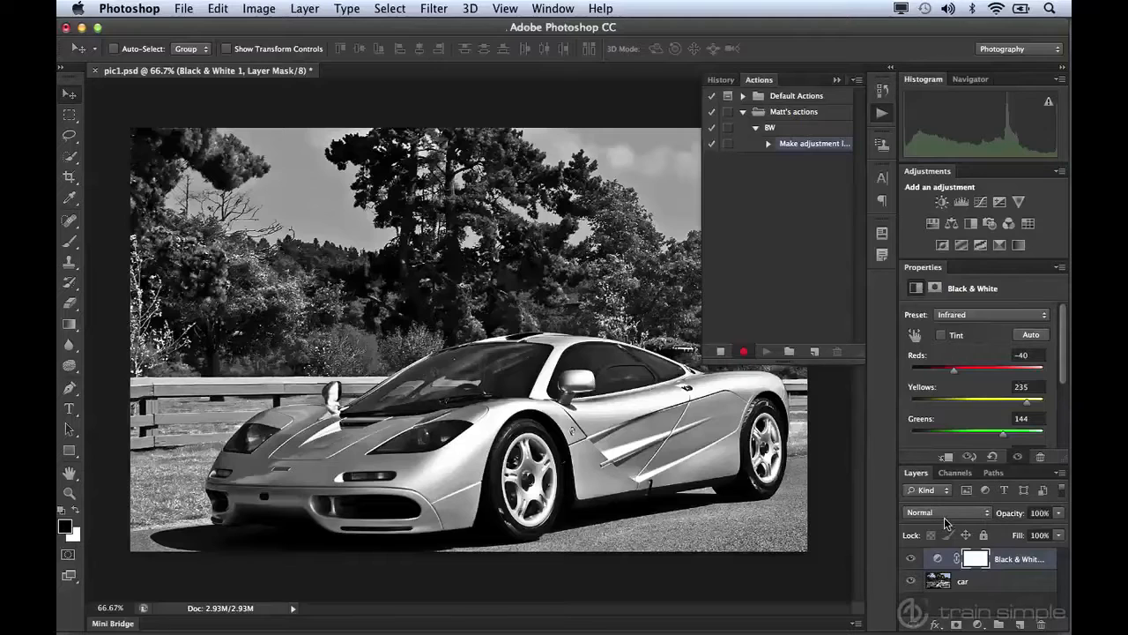
pyautogui.click(984, 580)
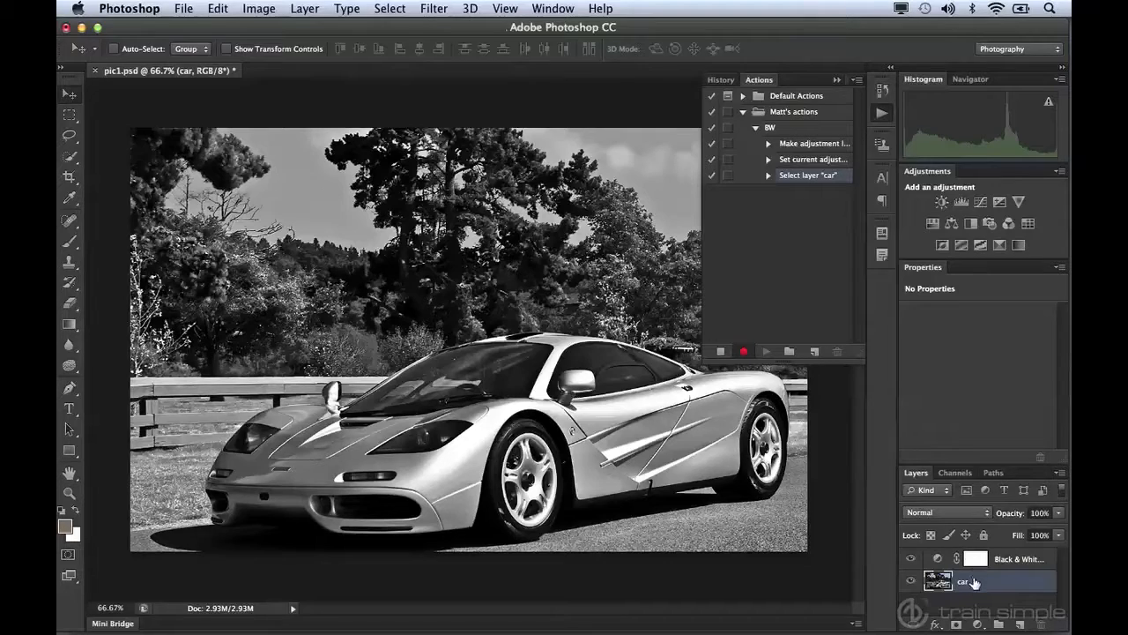
pyautogui.click(433, 9)
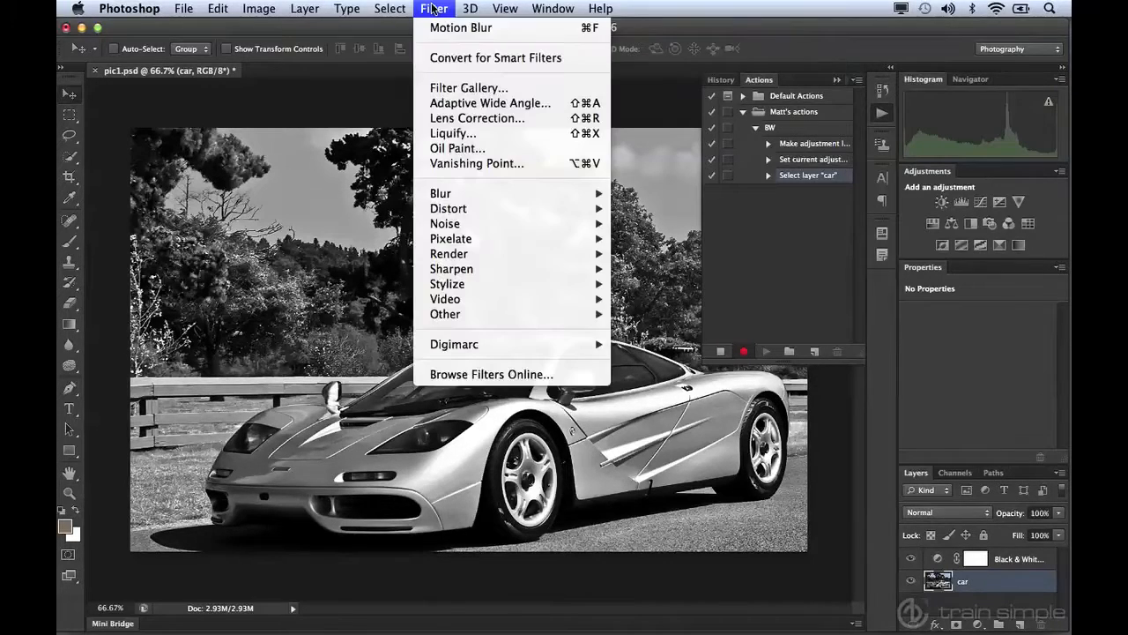
pyautogui.click(442, 59)
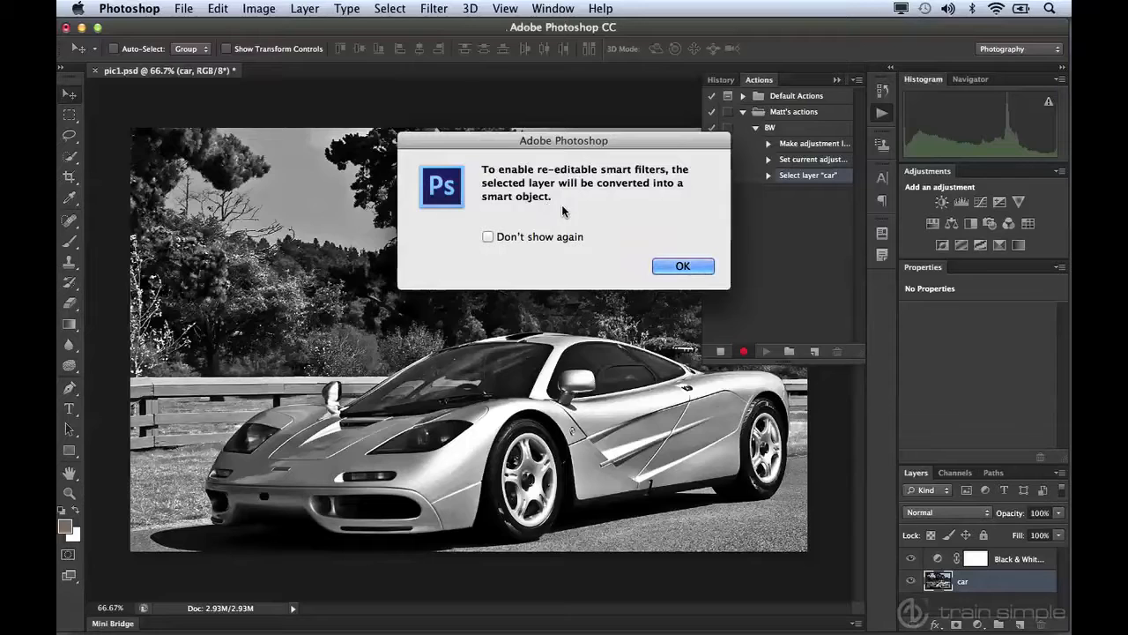
pyautogui.click(677, 267)
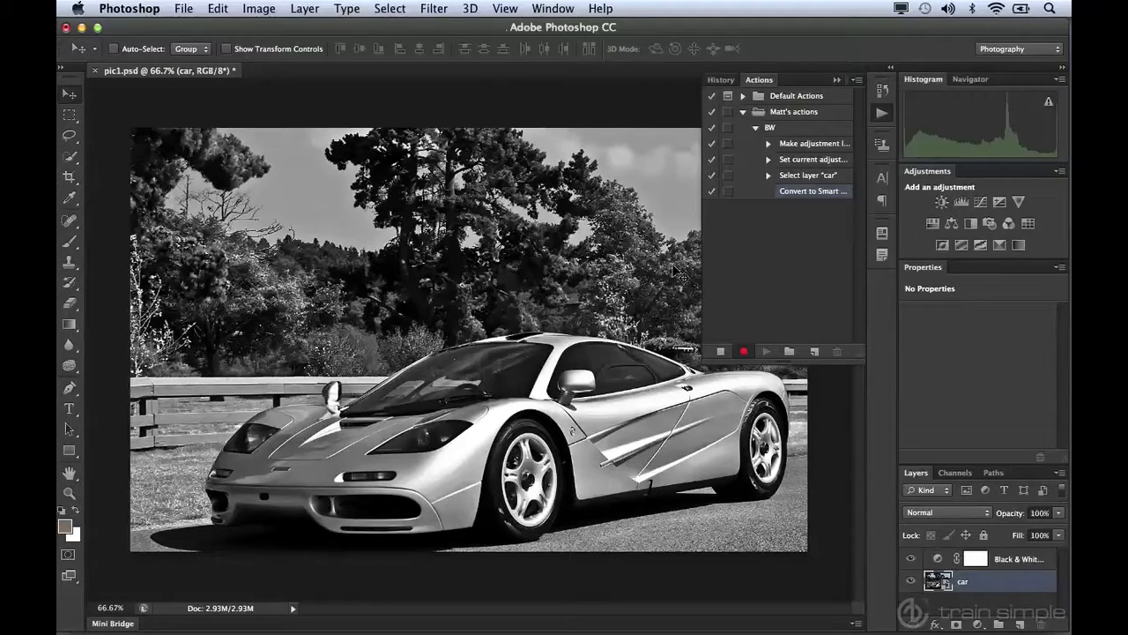
# Step: Apply an Add Noise filter to the car layer with a 3% amount and Gaussian distribution
pyautogui.click(431, 7)
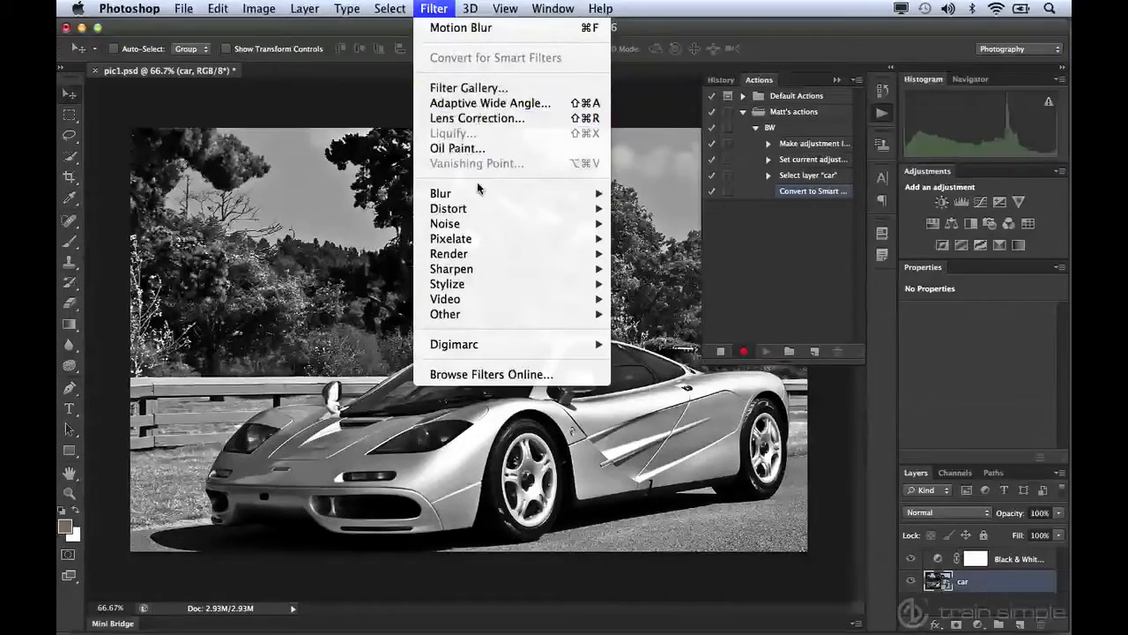
pyautogui.moveTo(477, 226)
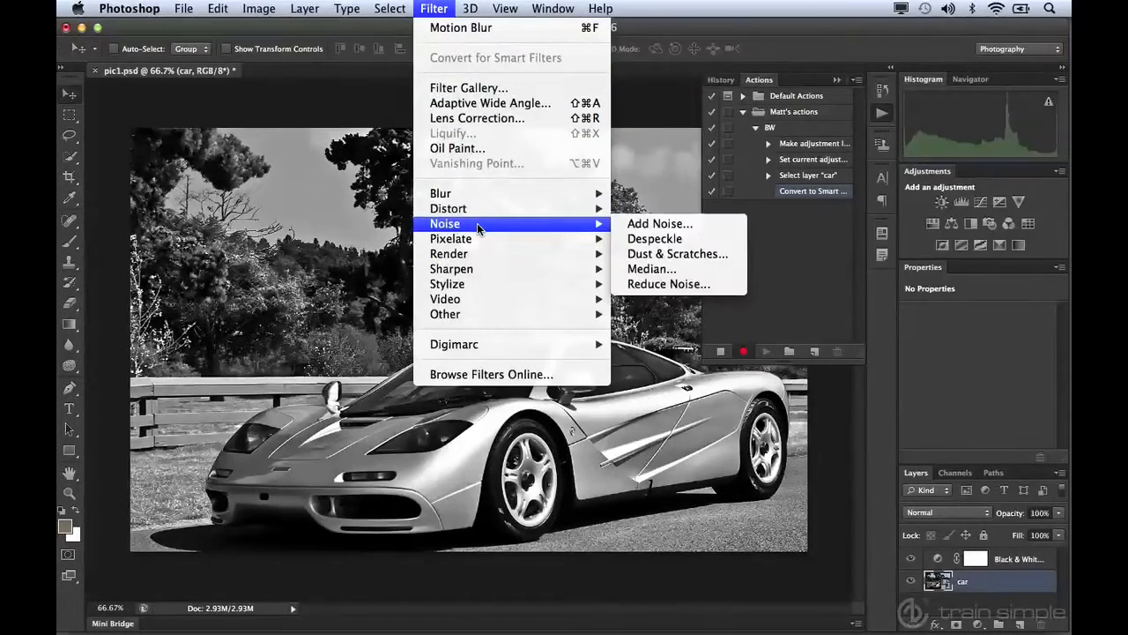
pyautogui.click(639, 228)
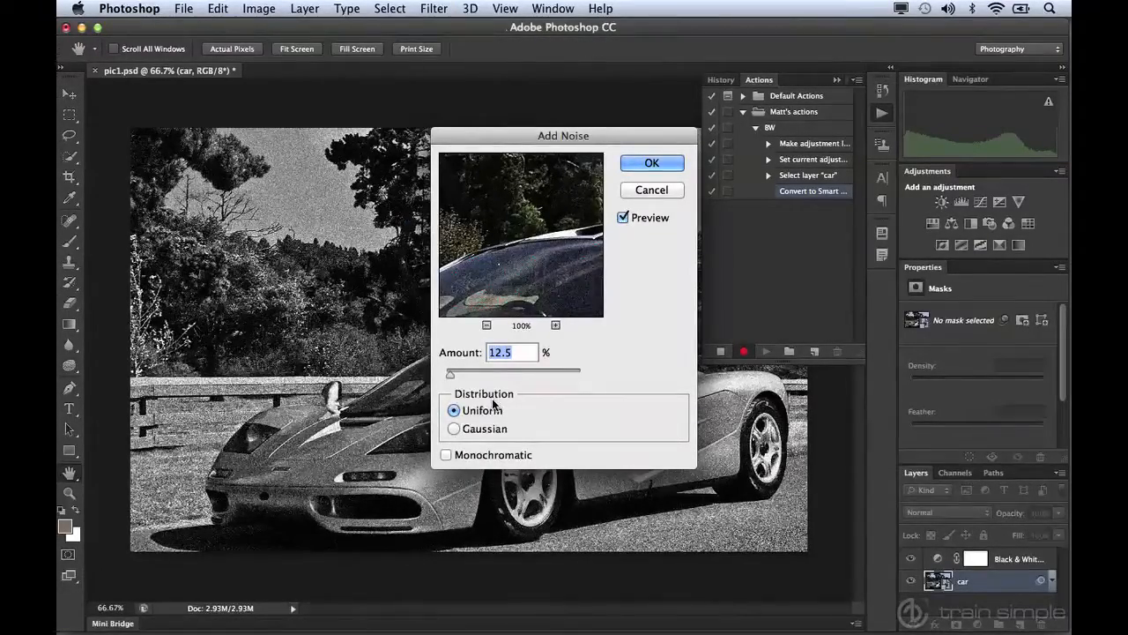
pyautogui.click(455, 428)
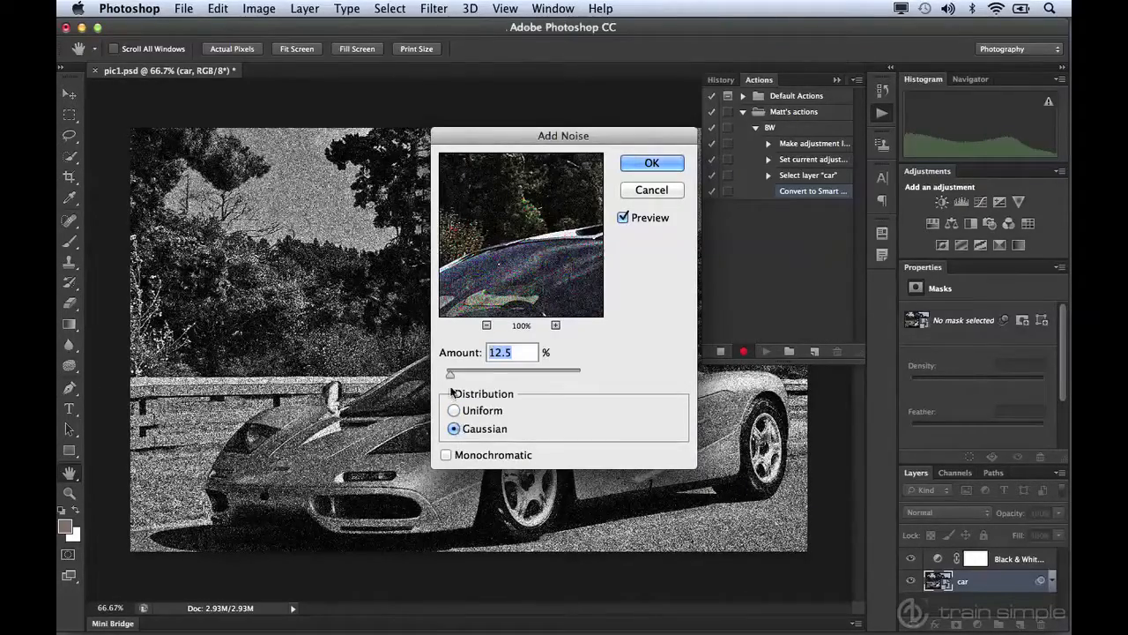
pyautogui.moveTo(452, 377); pyautogui.dragTo(447, 376)
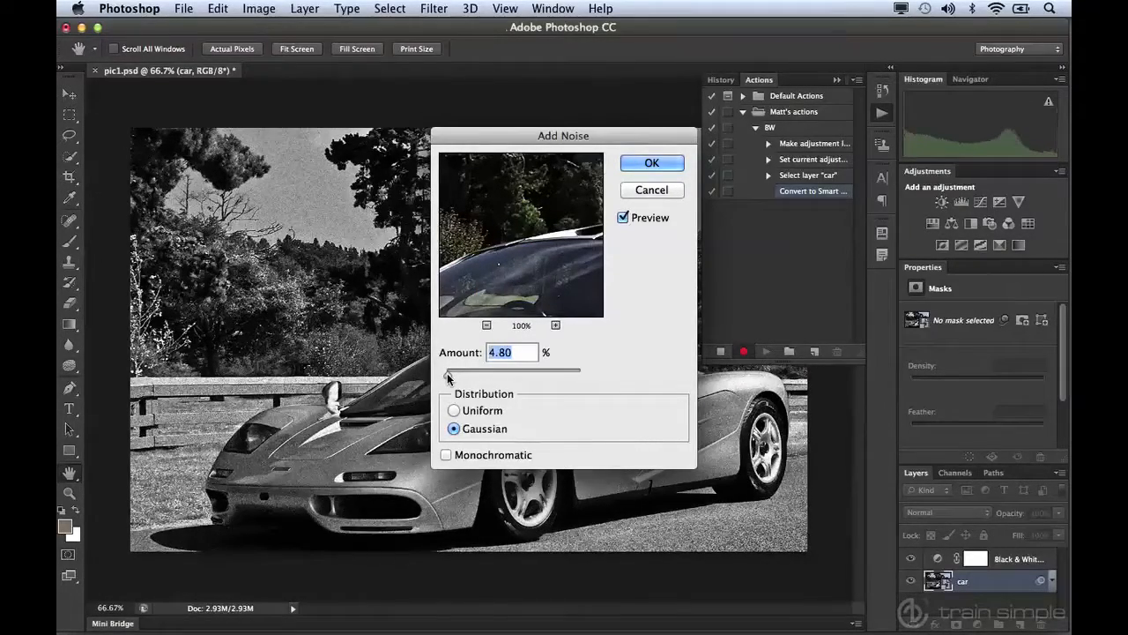
pyautogui.click(515, 352)
pyautogui.doubleClick(515, 352)
pyautogui.write('3')
pyautogui.click(653, 163)
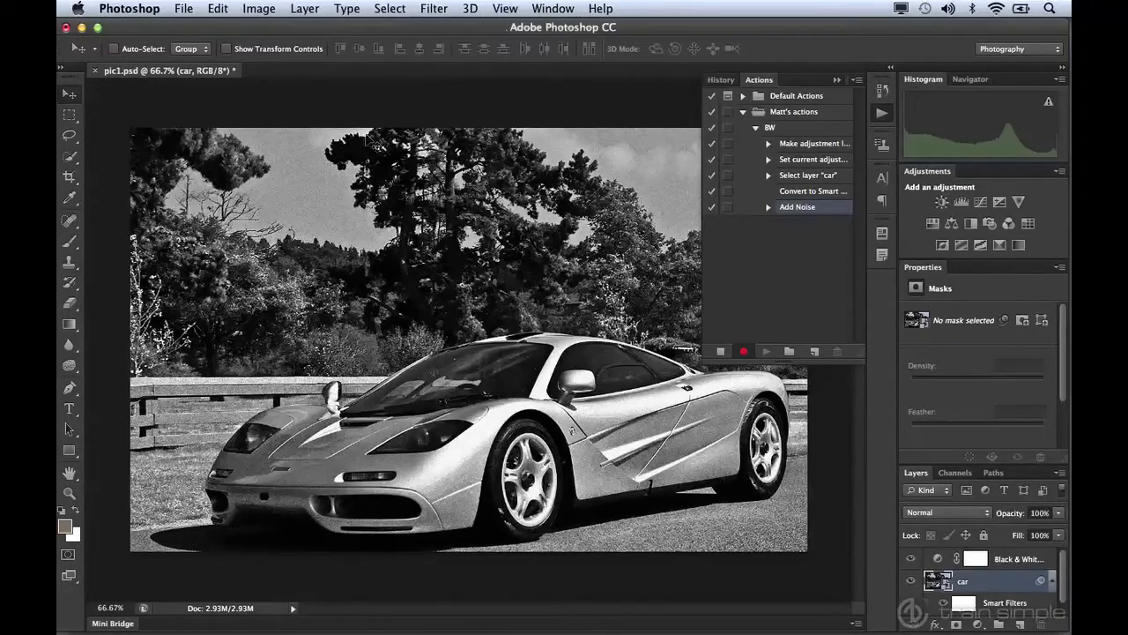
# Step: Save the image as pic1.psd on the Desktop in Photoshop format with layers and Maximize Compatibility enabled
pyautogui.click(183, 9)
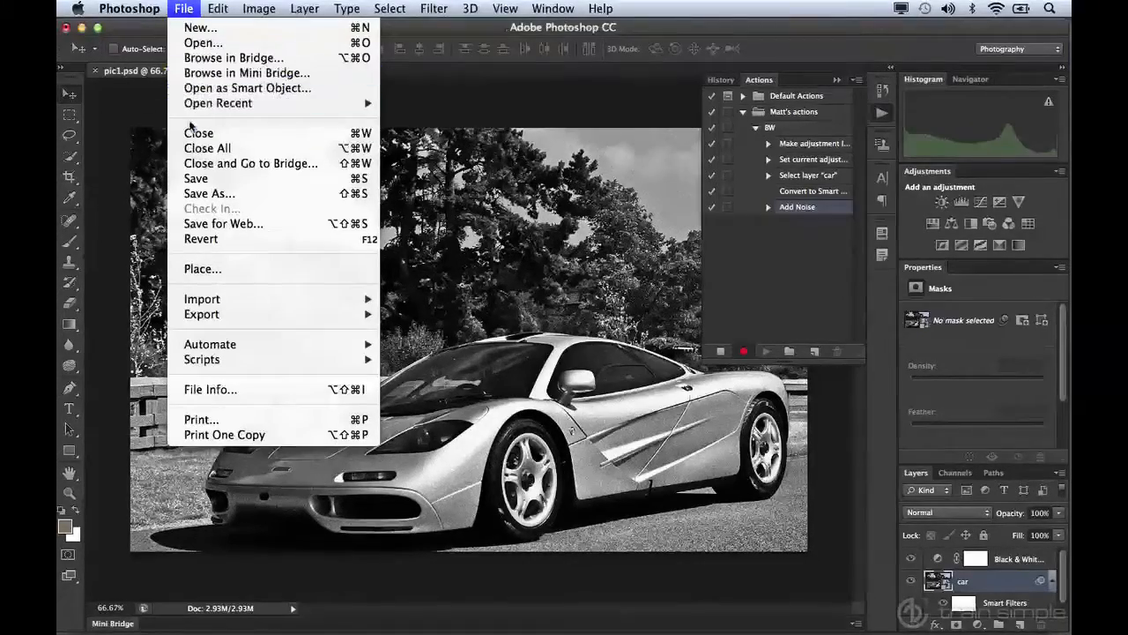
pyautogui.click(195, 194)
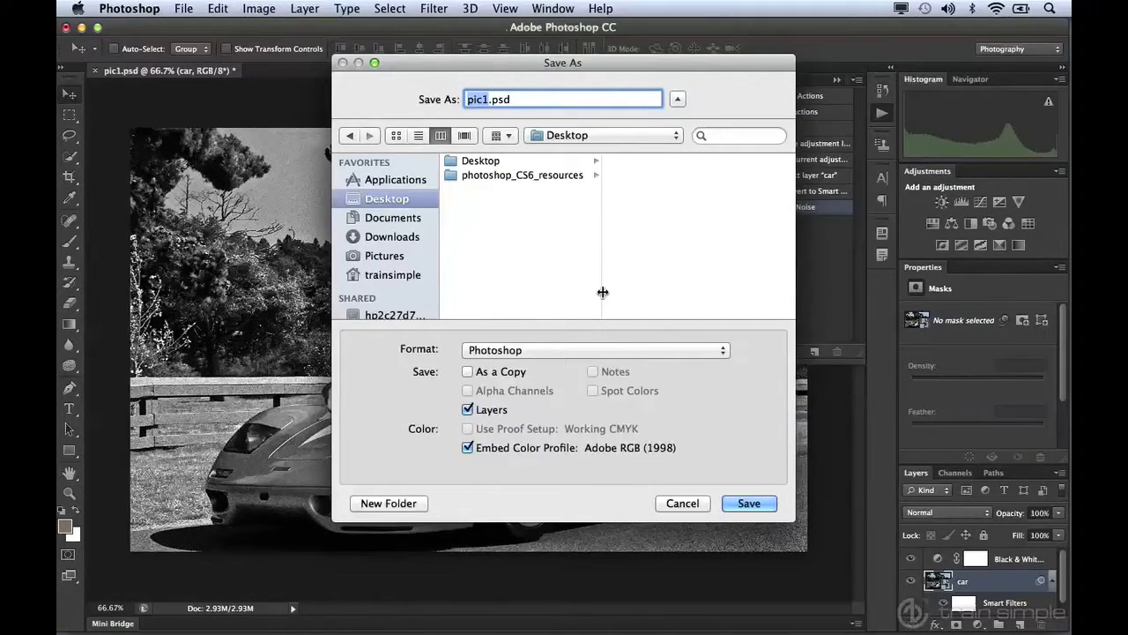
pyautogui.click(730, 507)
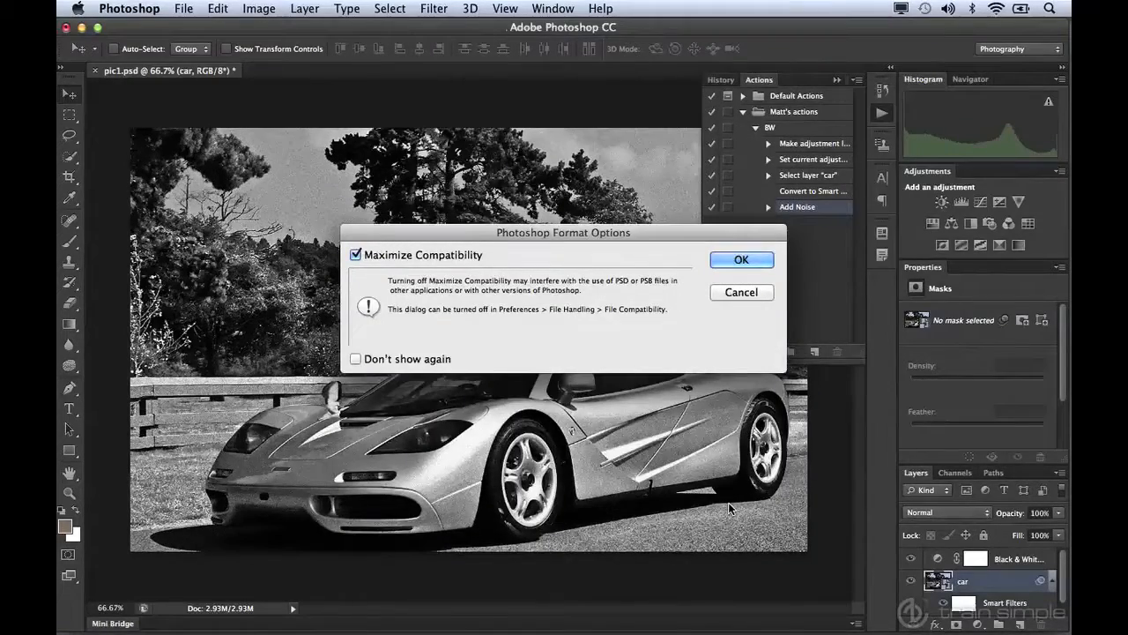
pyautogui.click(723, 257)
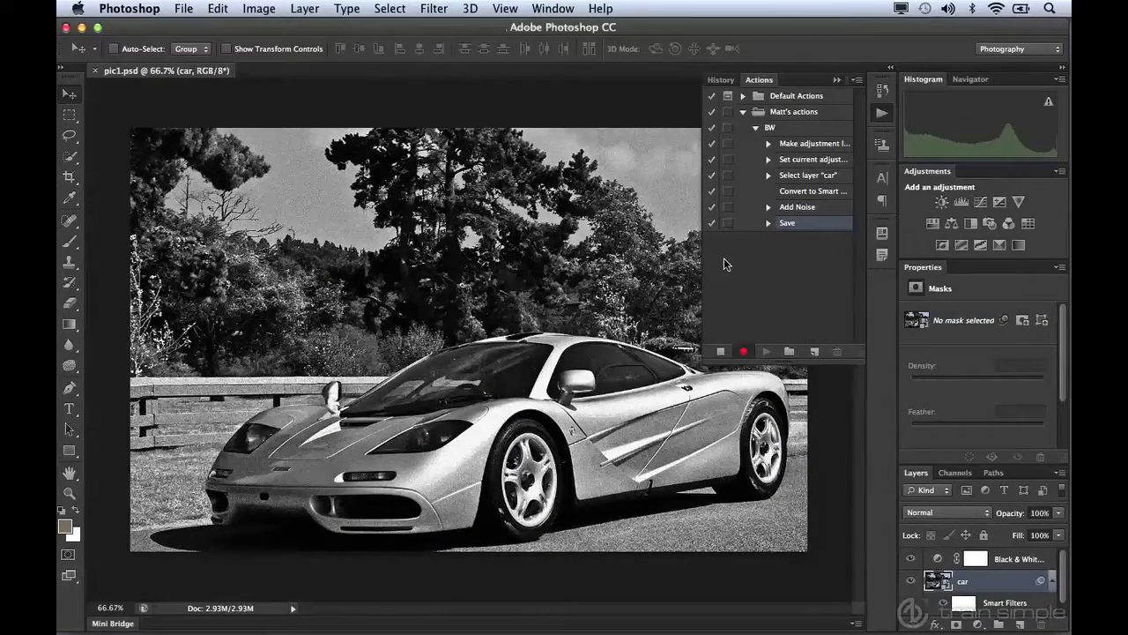
# Step: Close the pic1.psd document and stop recording the BW action
pyautogui.click(94, 70)
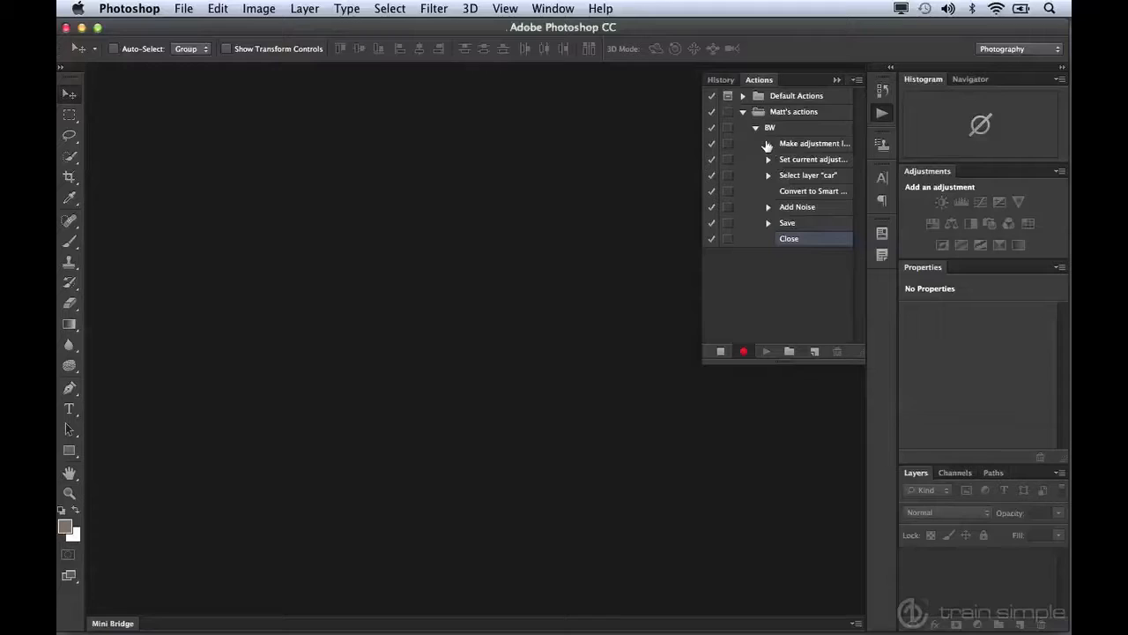
pyautogui.click(720, 353)
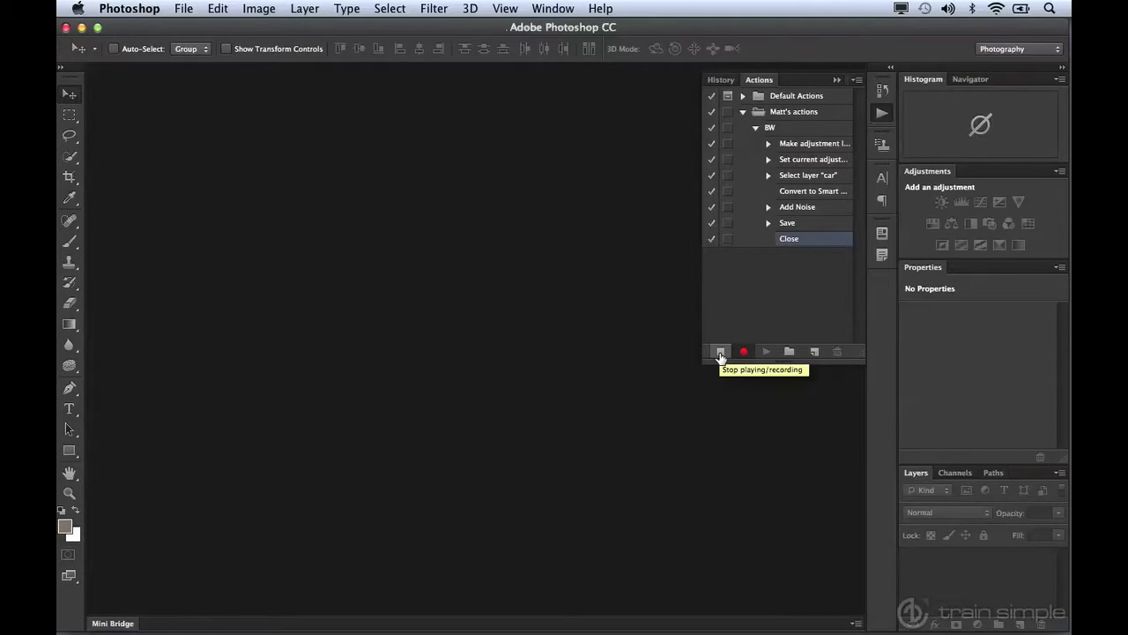
pyautogui.click(720, 352)
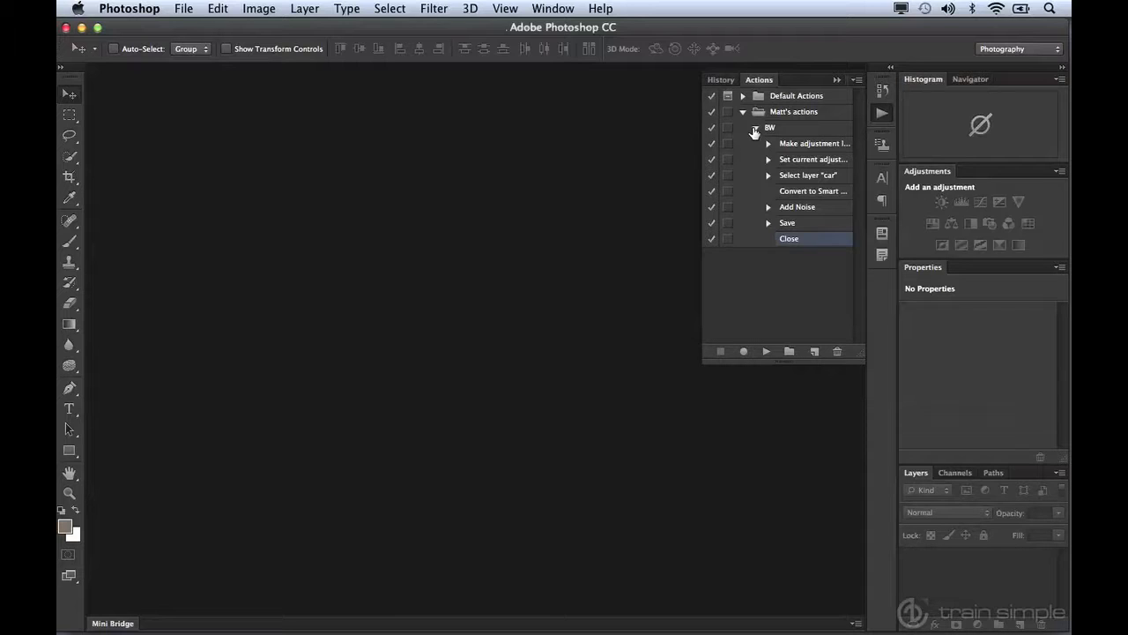
# Step: Open pic2.psd from the ch07 folder inside photoshop_CS6_resources on the Desktop
pyautogui.click(183, 9)
pyautogui.click(188, 42)
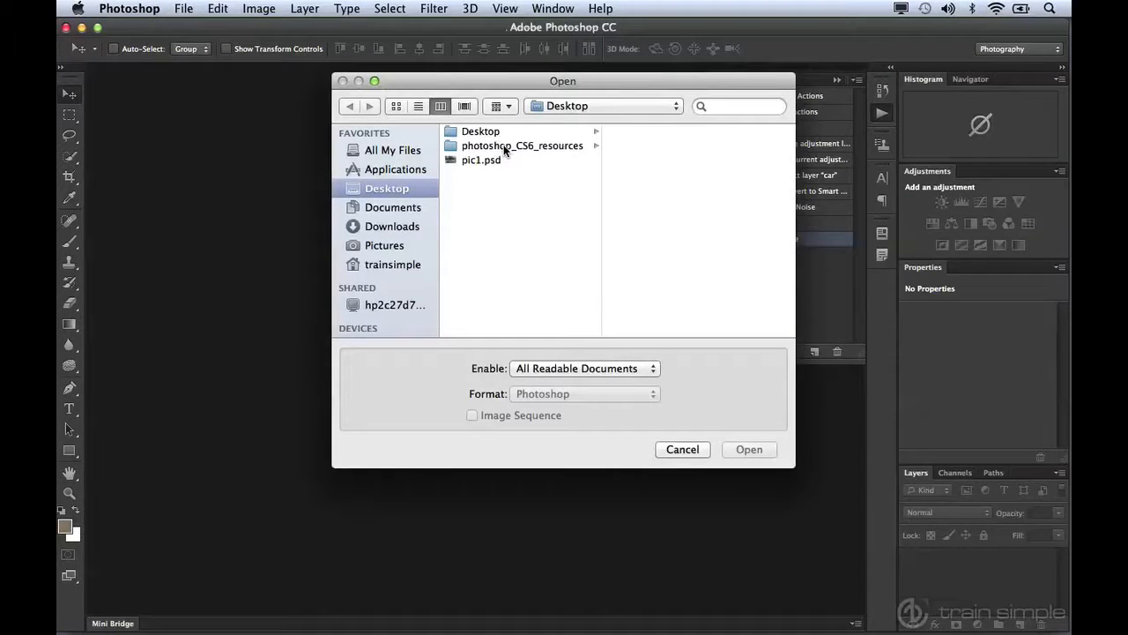
pyautogui.click(504, 147)
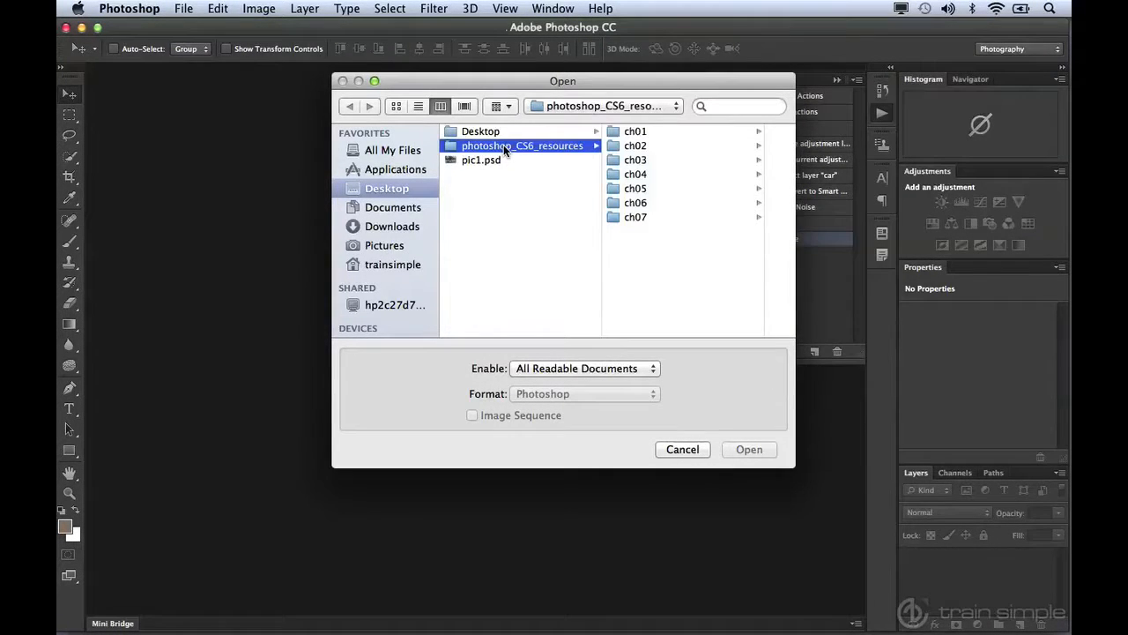
pyautogui.click(628, 217)
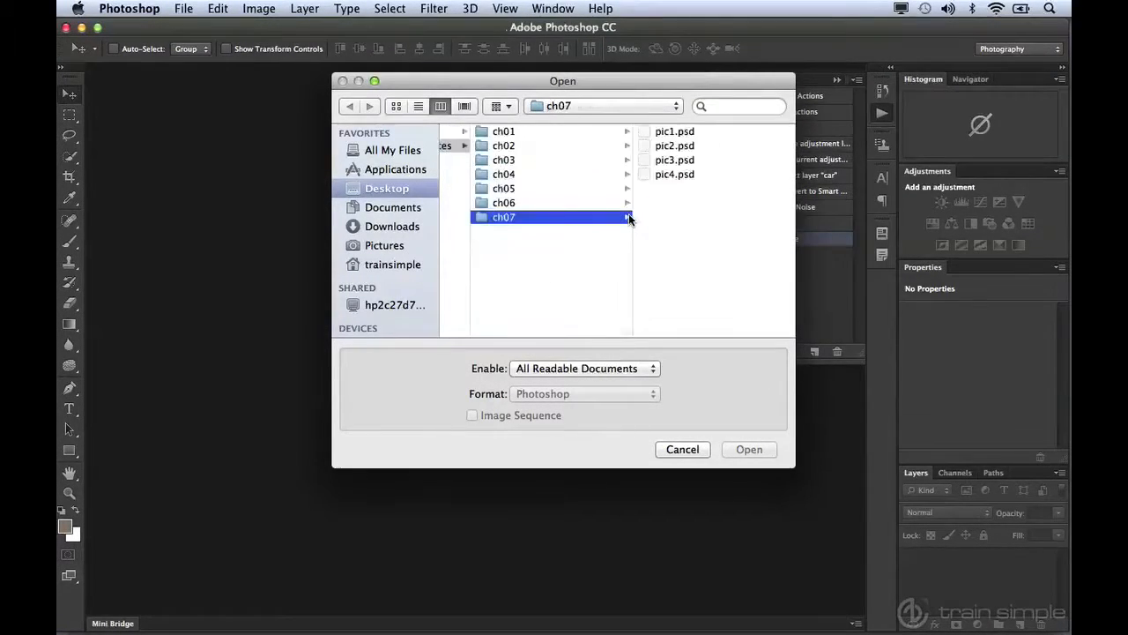
pyautogui.click(670, 145)
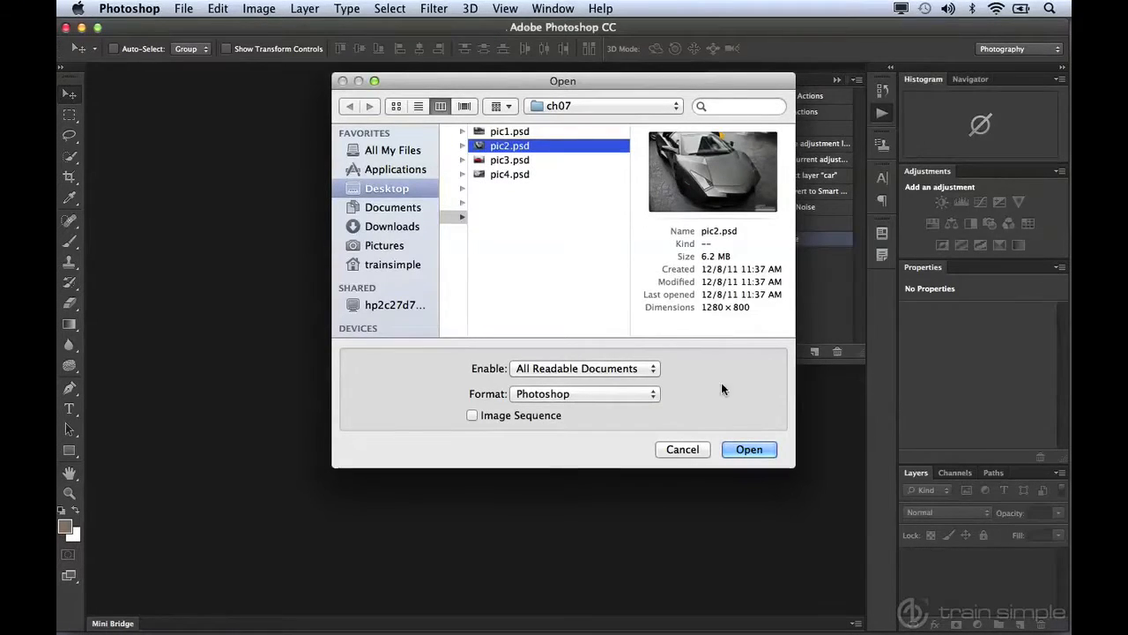
pyautogui.click(741, 449)
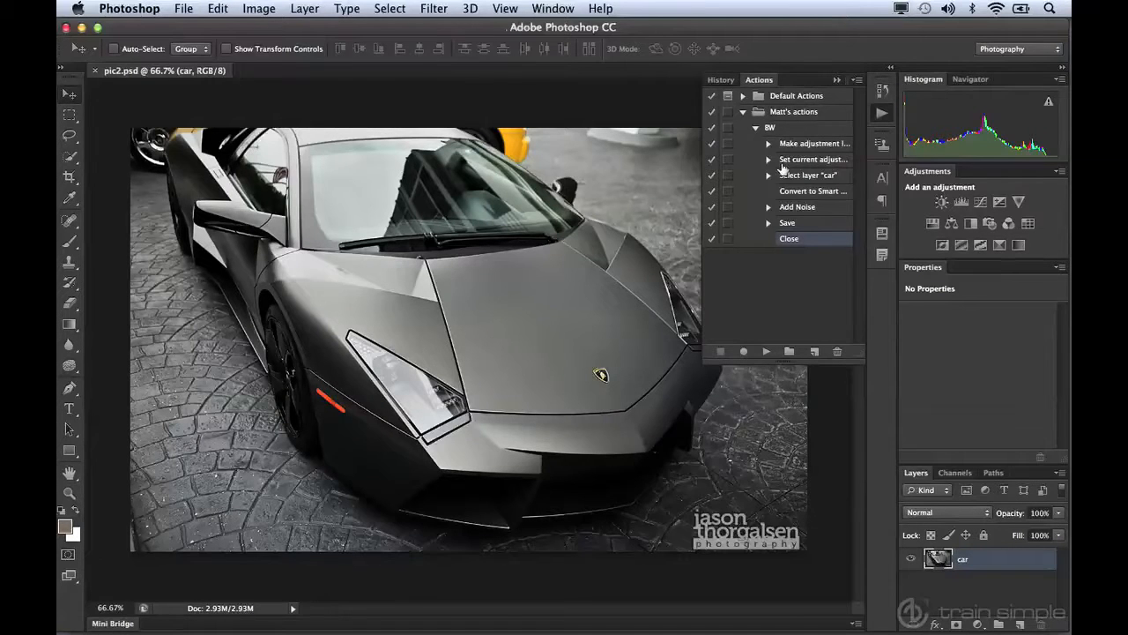
# Step: Collapse the BW action's recorded steps and play the BW action on the pic2.psd image
pyautogui.click(756, 129)
pyautogui.click(785, 129)
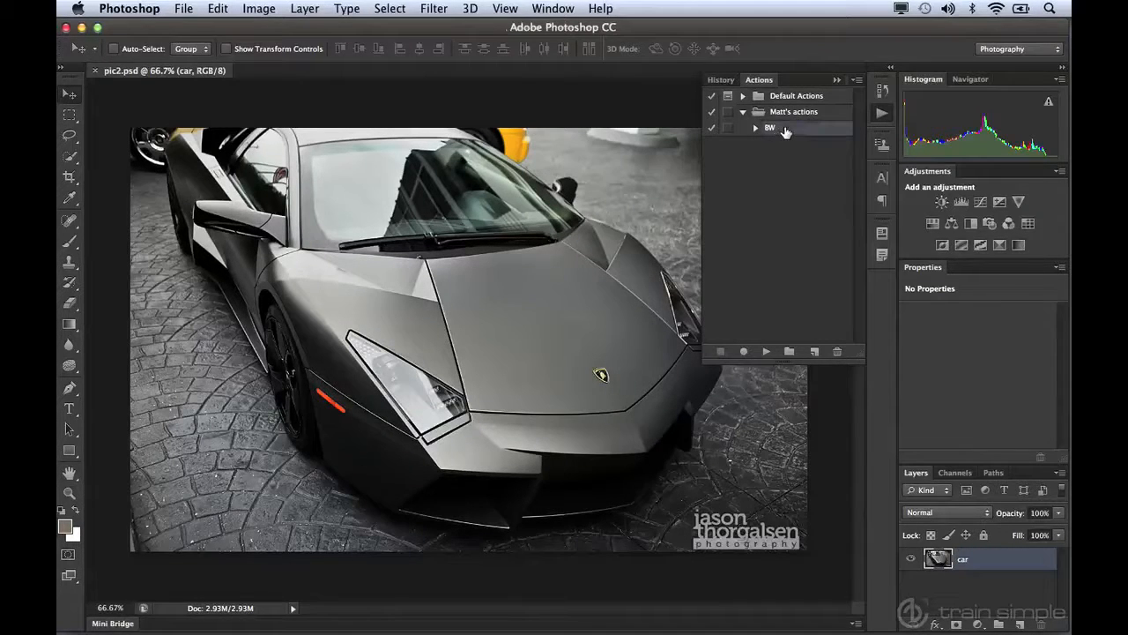
pyautogui.click(766, 351)
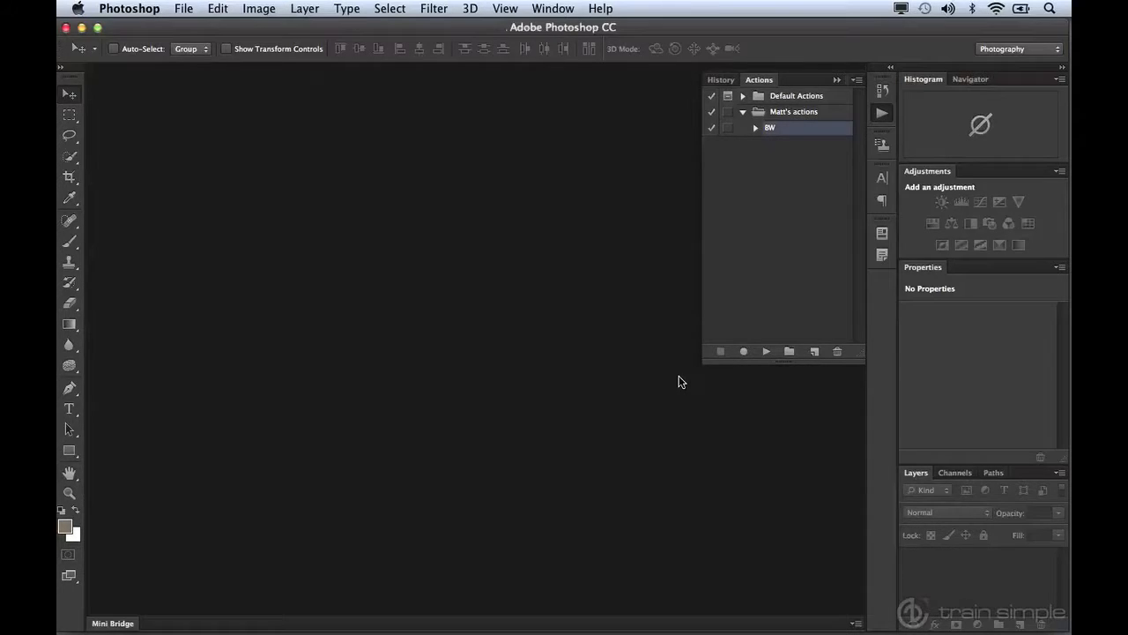
# Step: Switch to the desktop, open pic1.psd and pic2.psd together in Preview, and examine the processed pic2.psd image
pyautogui.press('super+h')
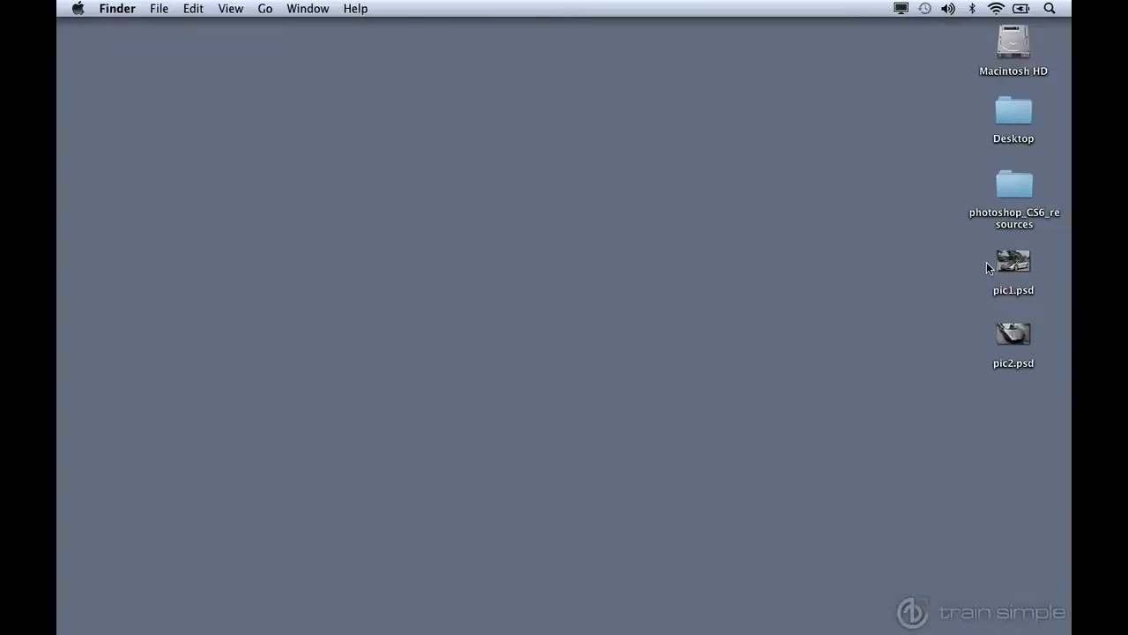
pyautogui.moveTo(910, 239); pyautogui.dragTo(1022, 341)
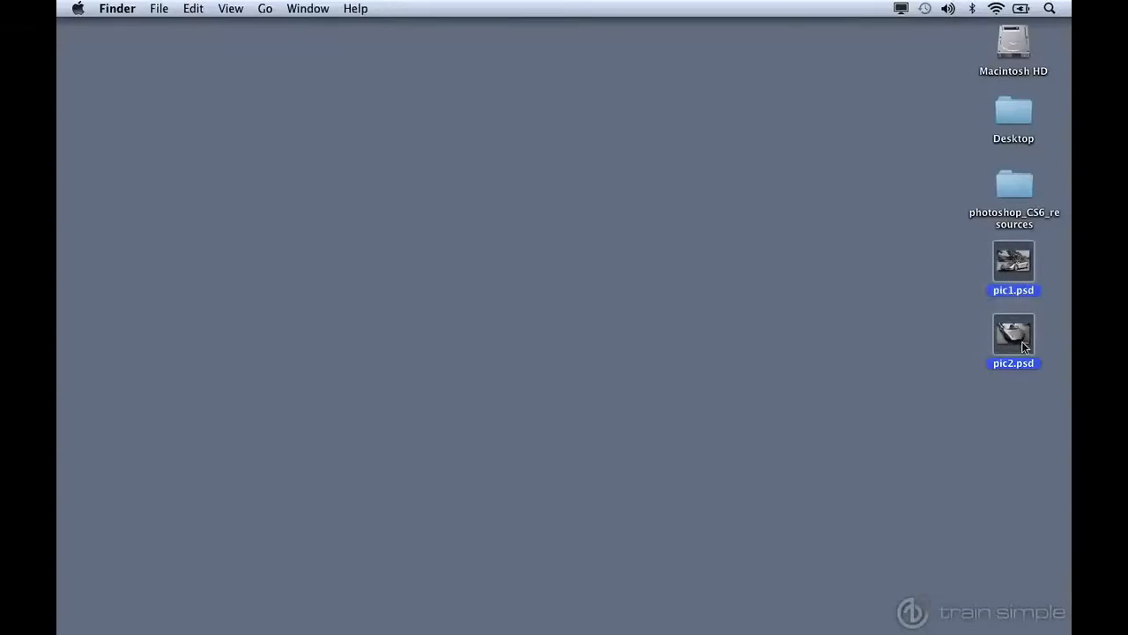
pyautogui.rightClick(1004, 344)
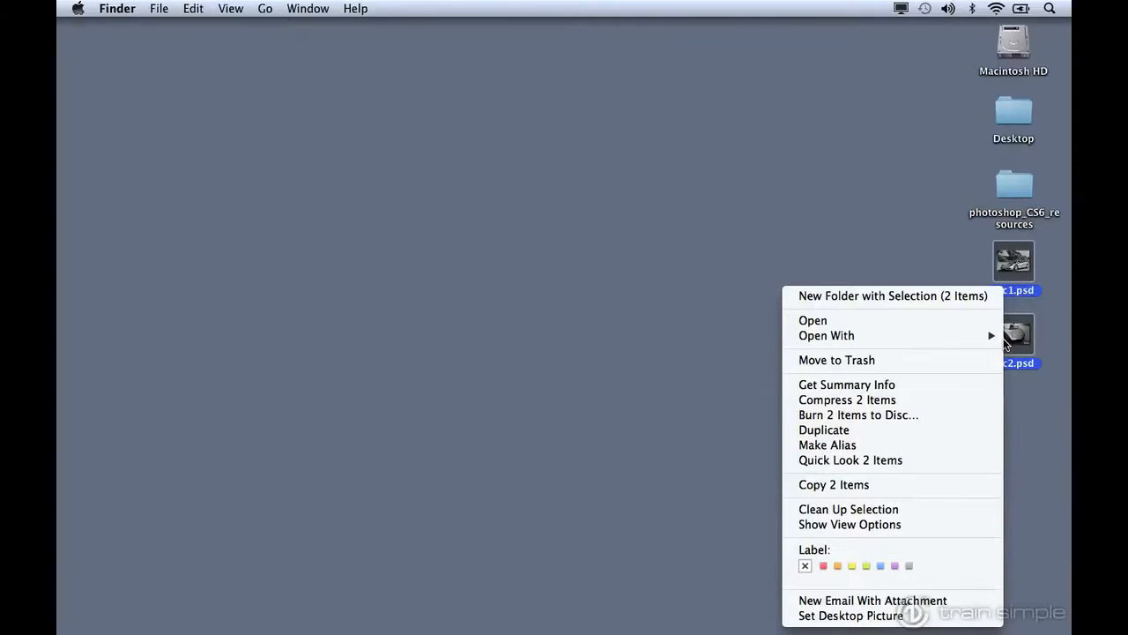
pyautogui.moveTo(989, 342)
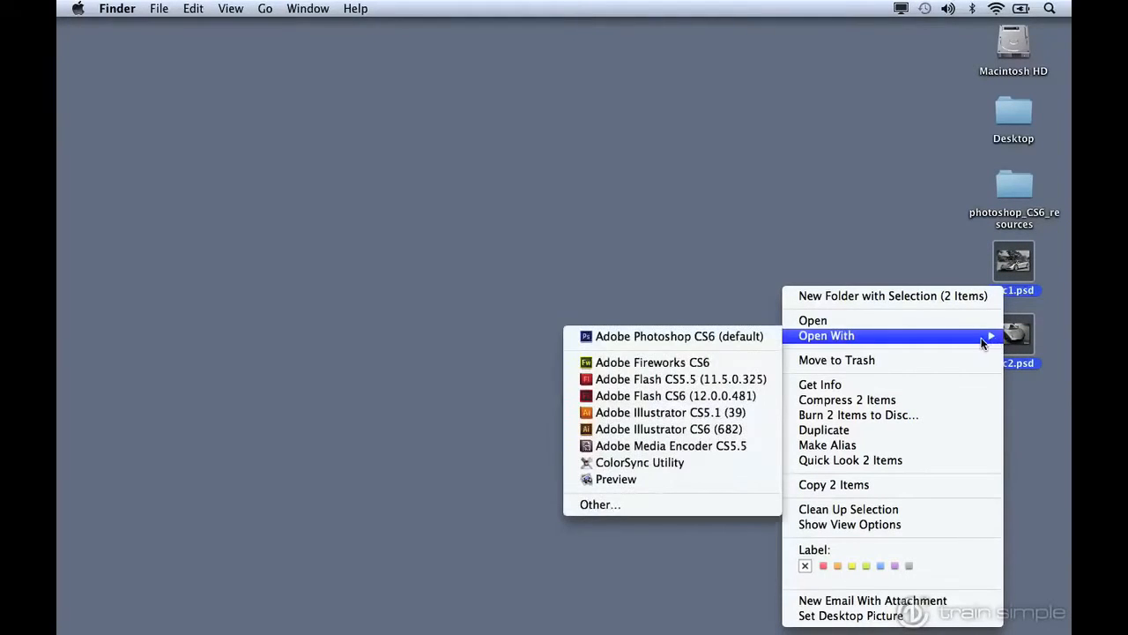
pyautogui.click(665, 480)
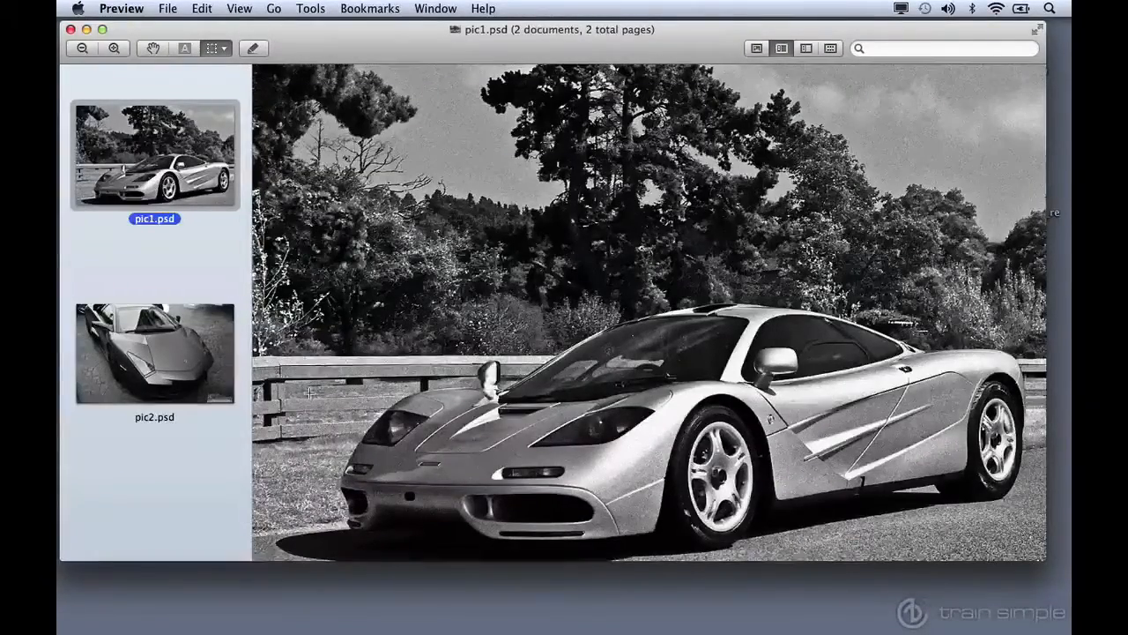
pyautogui.click(201, 384)
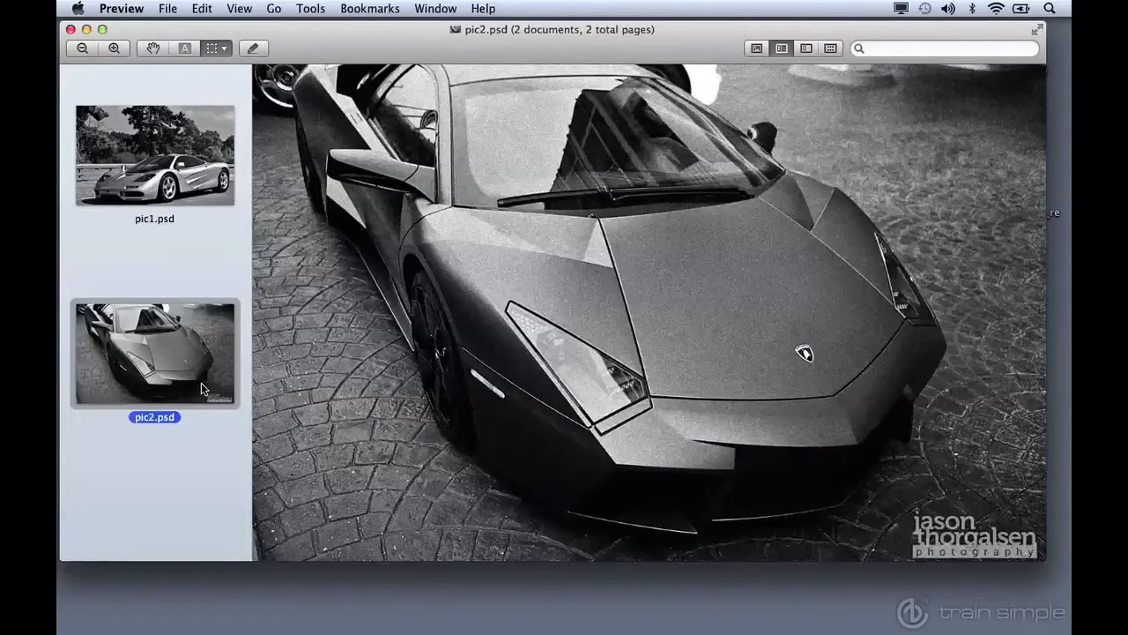